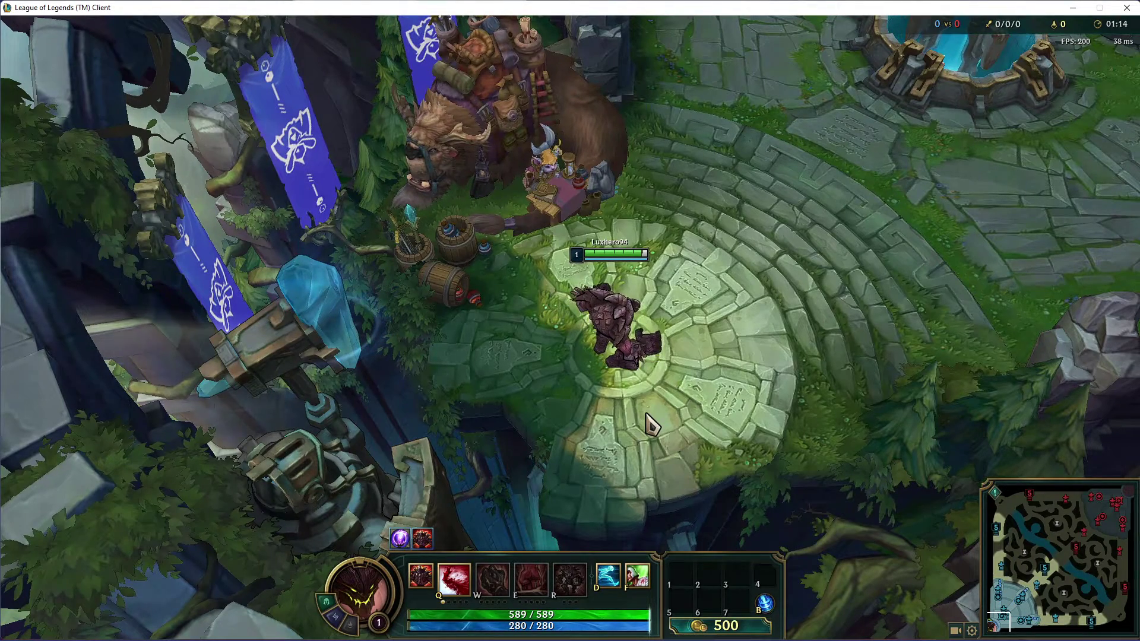
Walk the champion left then right across the starting platform.
right_click(542, 381)
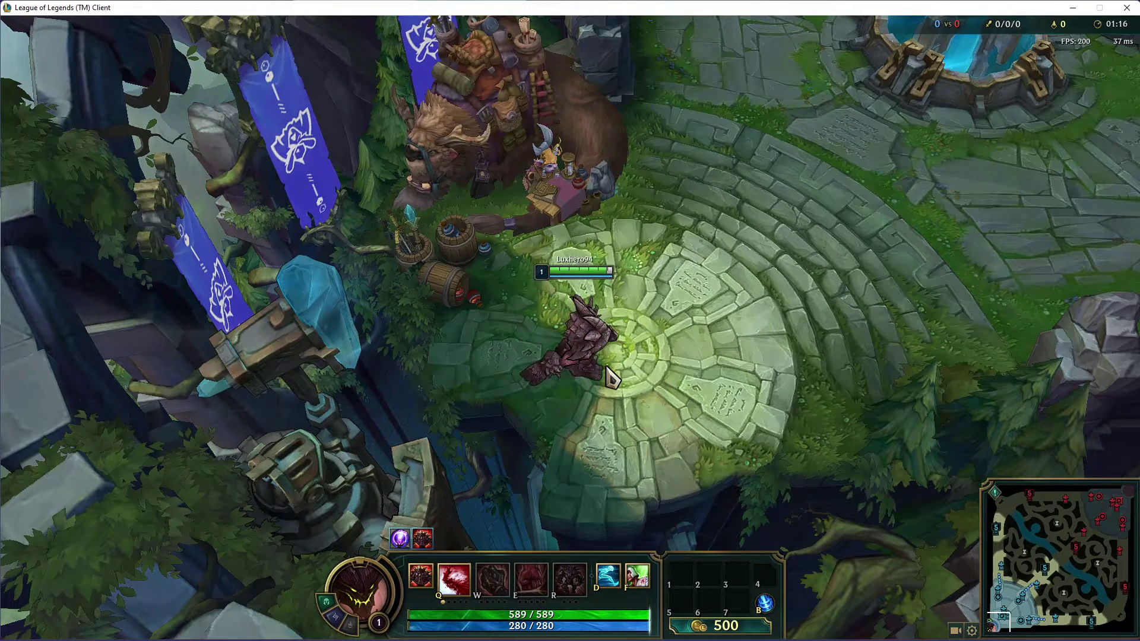
right_click(611, 379)
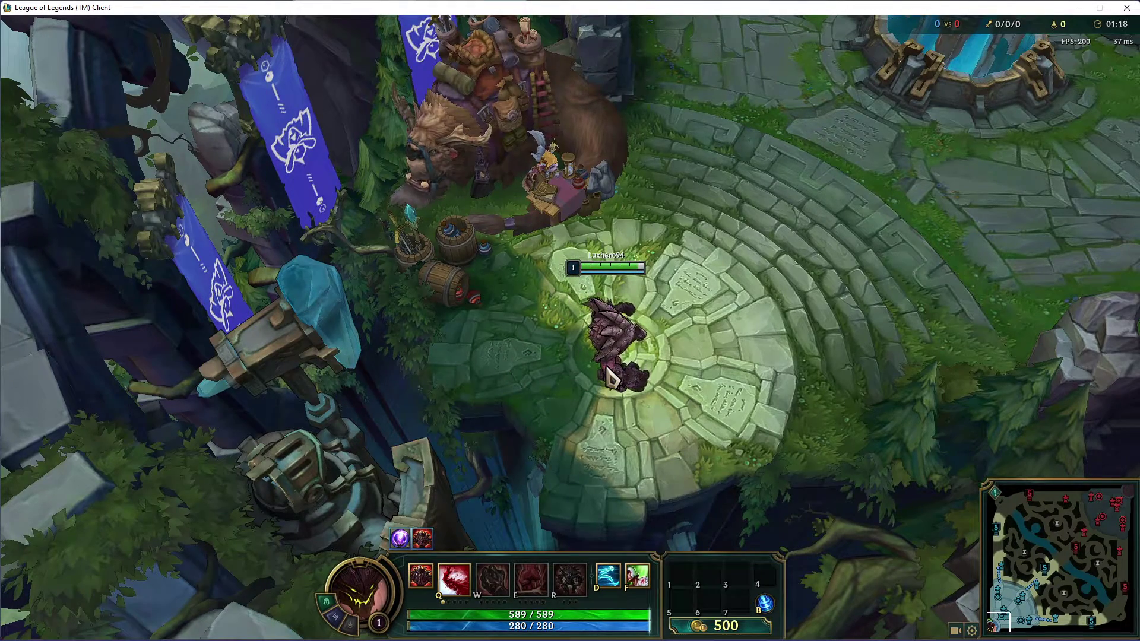
In the video options keep 1920x1080 resolution and switch window mode to Full Screen.
key("Escape")
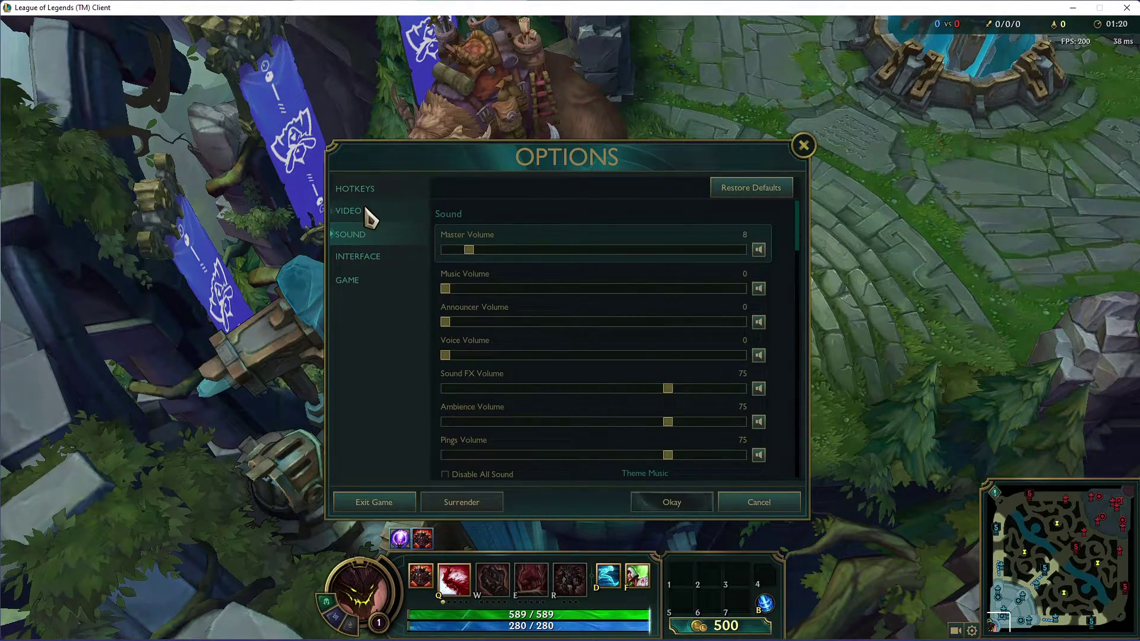
left_click(366, 214)
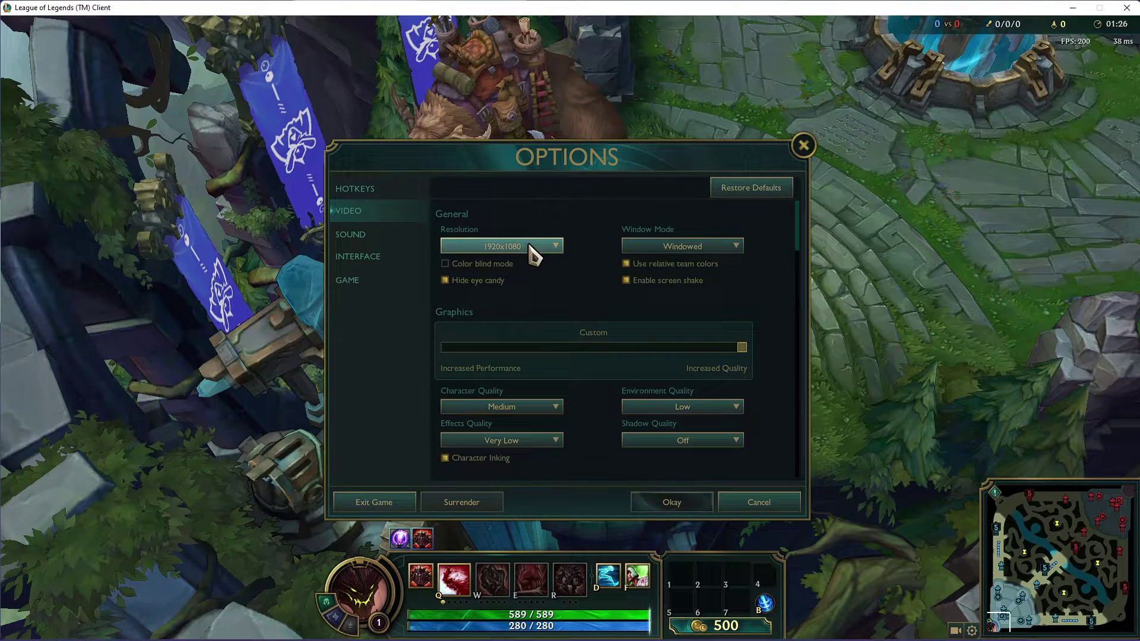
left_click(558, 253)
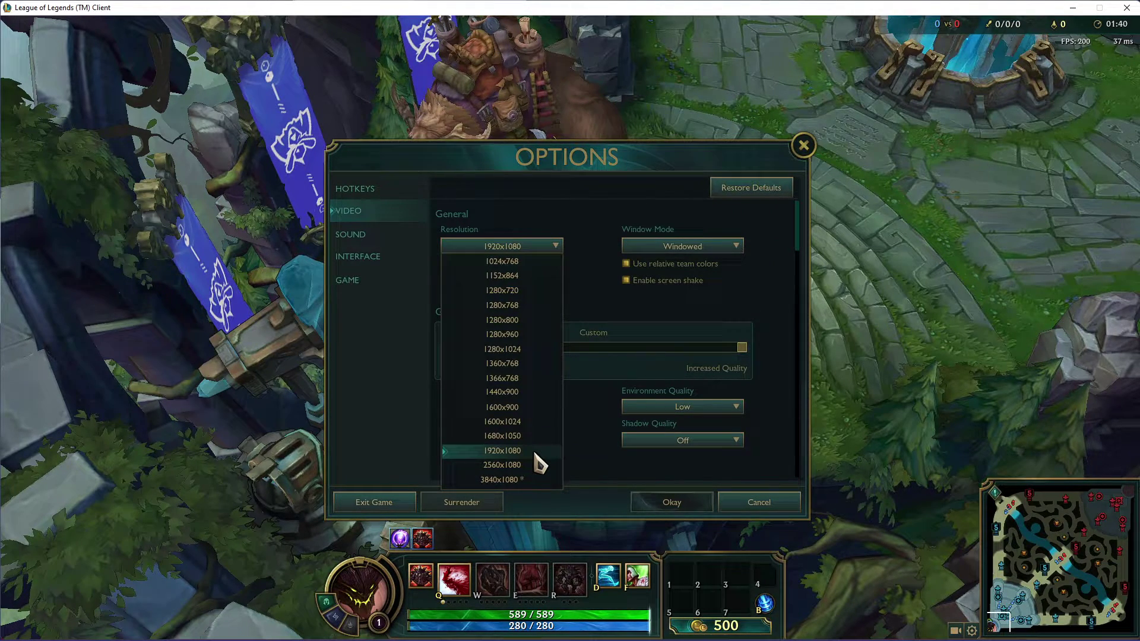
left_click(535, 454)
left_click(738, 248)
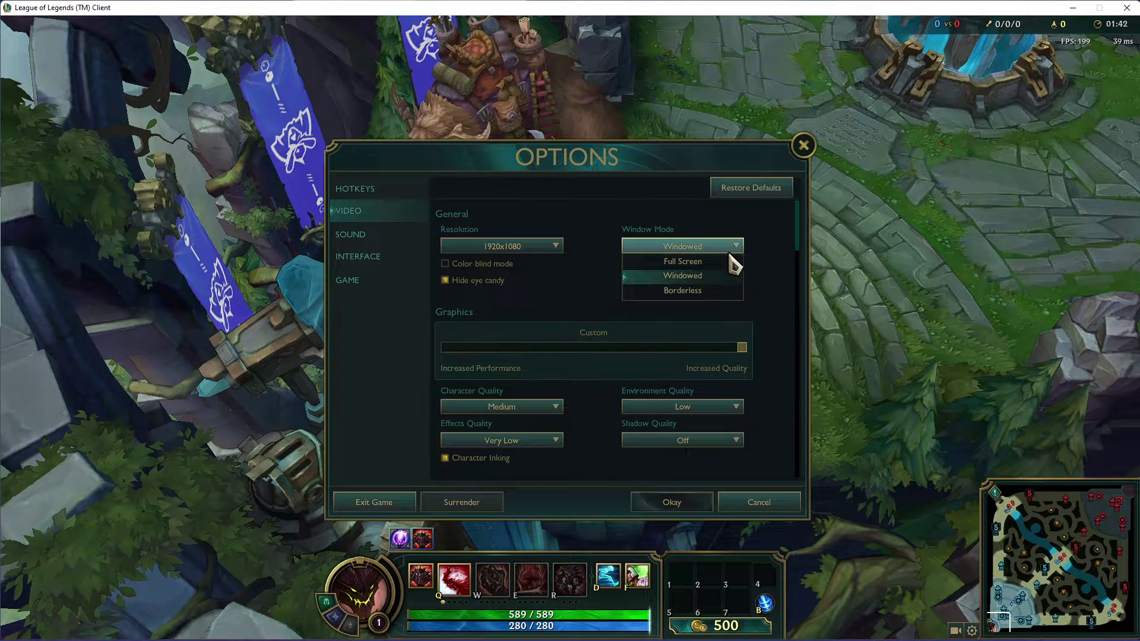
left_click(693, 251)
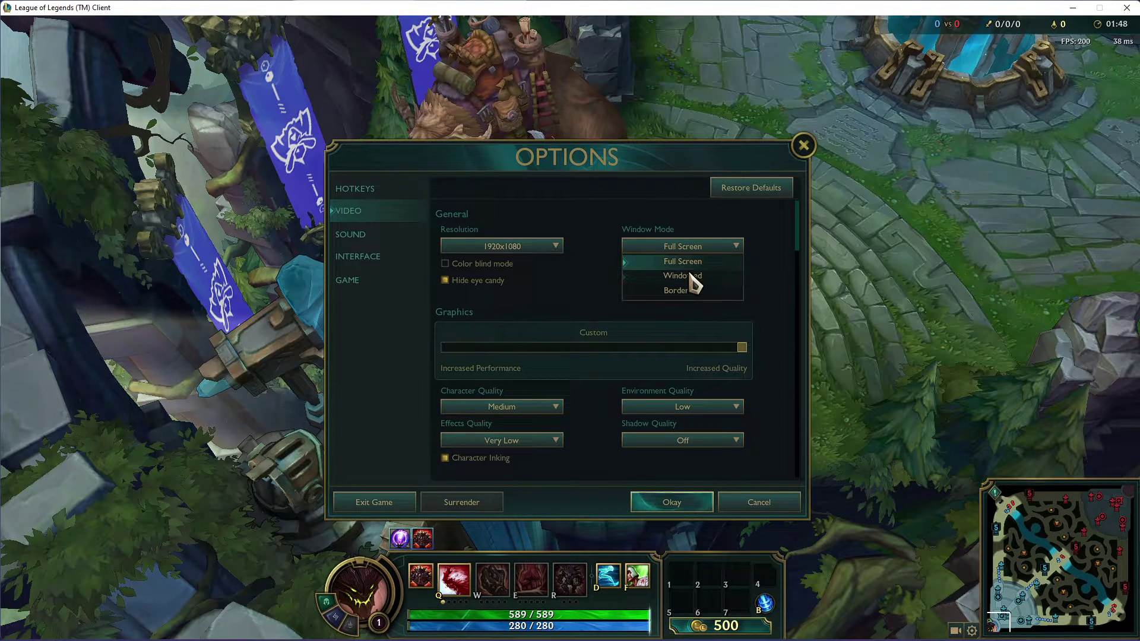
Return to Windowed, turn off color blind mode and screen shake, keep eye candy hidden, set graphics to Medium Low.
left_click(694, 277)
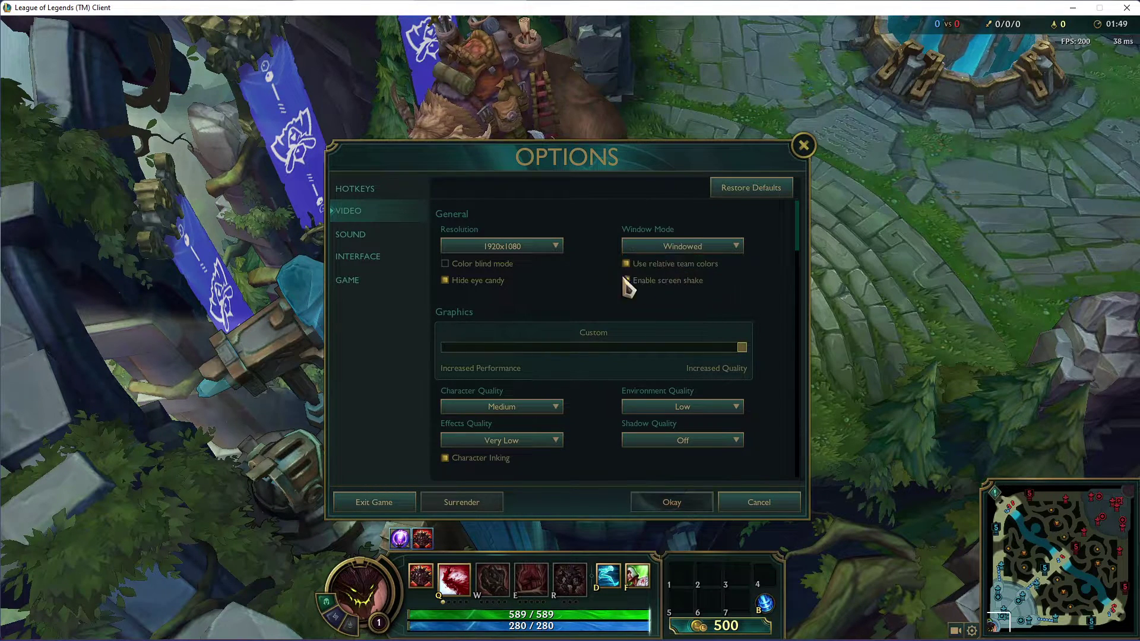
left_click(449, 268)
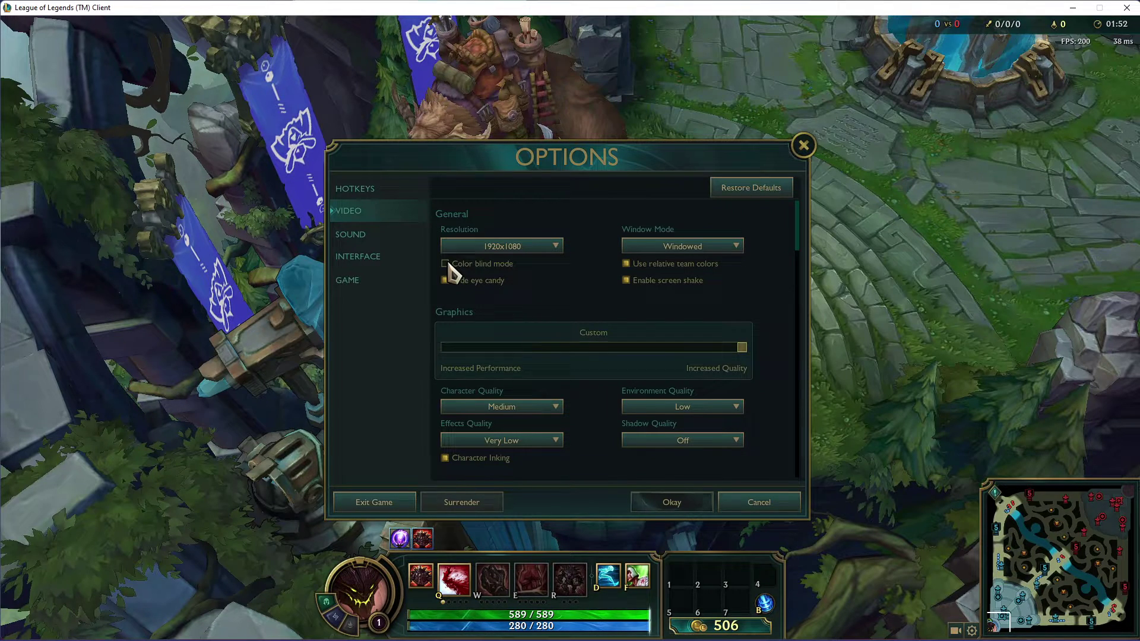
left_click(445, 281)
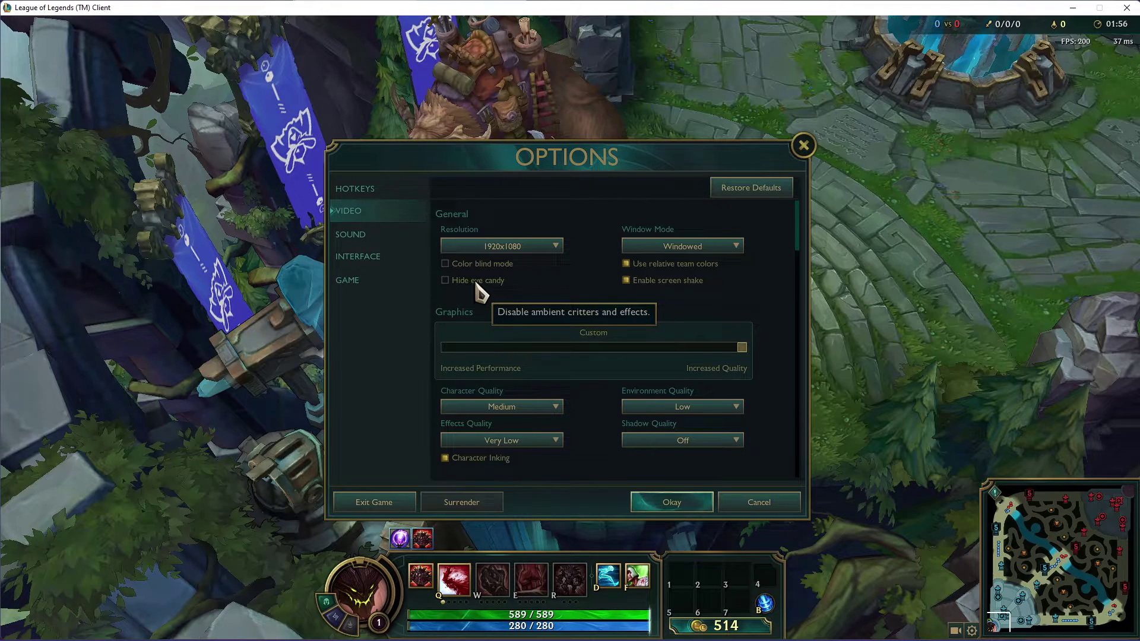
left_click(446, 281)
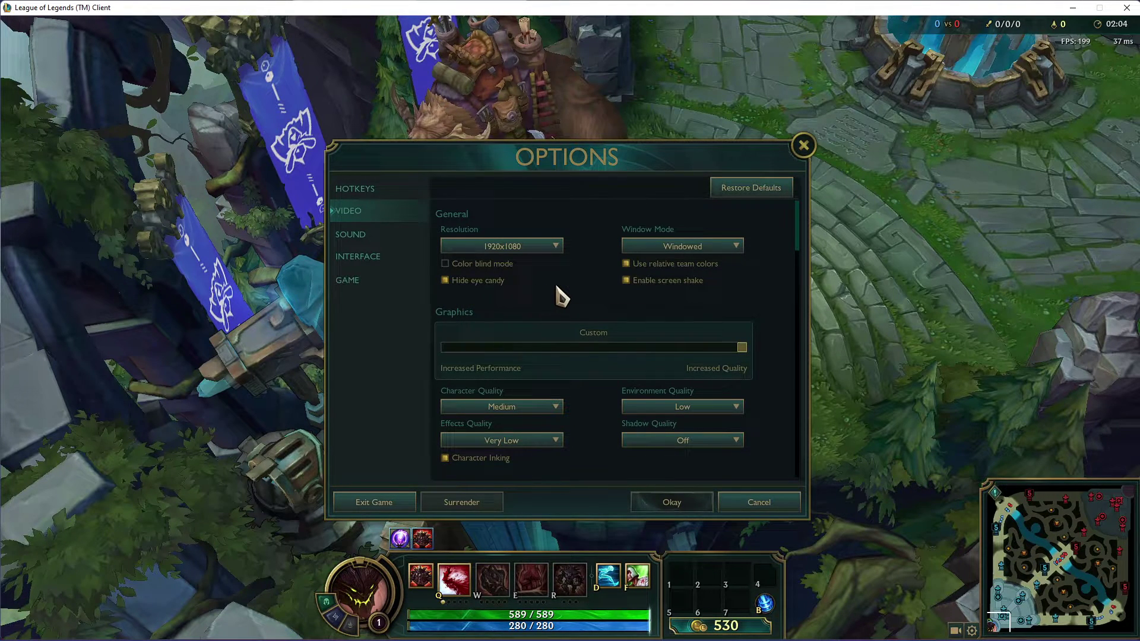
left_click(626, 280)
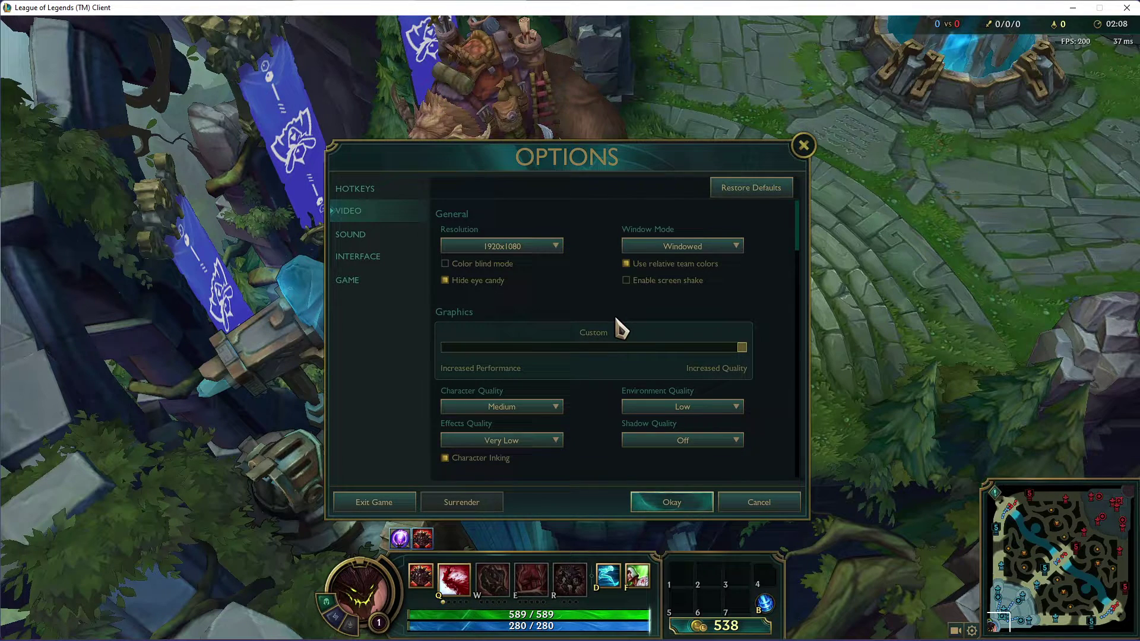
mouse_move(743, 348)
left_mouse_down()
mouse_move(441, 355)
mouse_move(547, 354)
left_mouse_up()
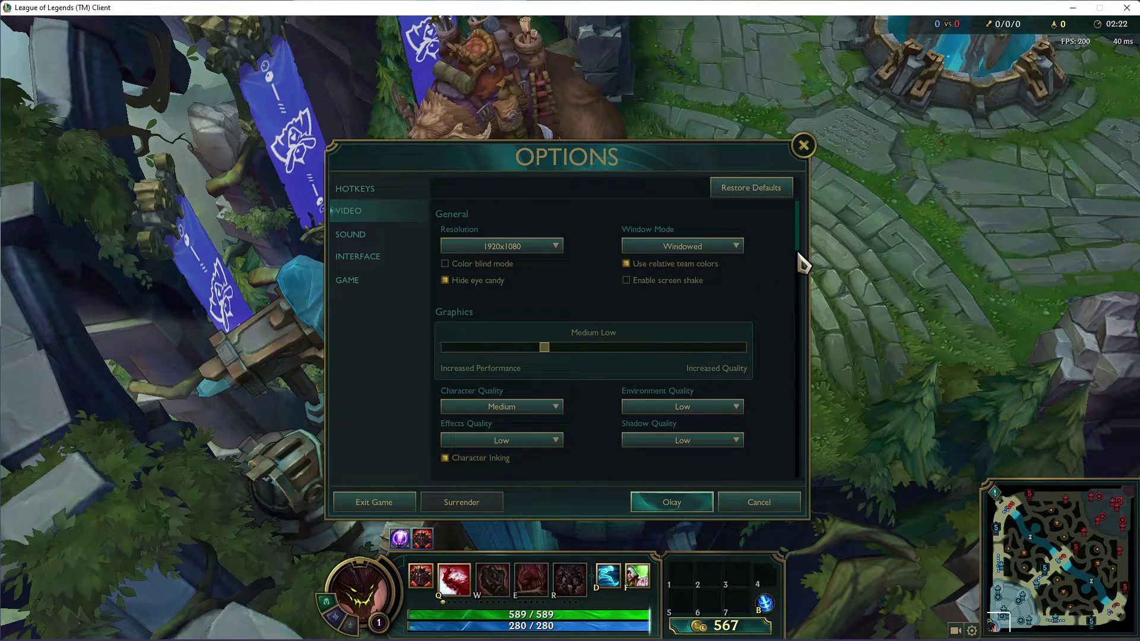
left_click_drag(799, 254, 801, 322)
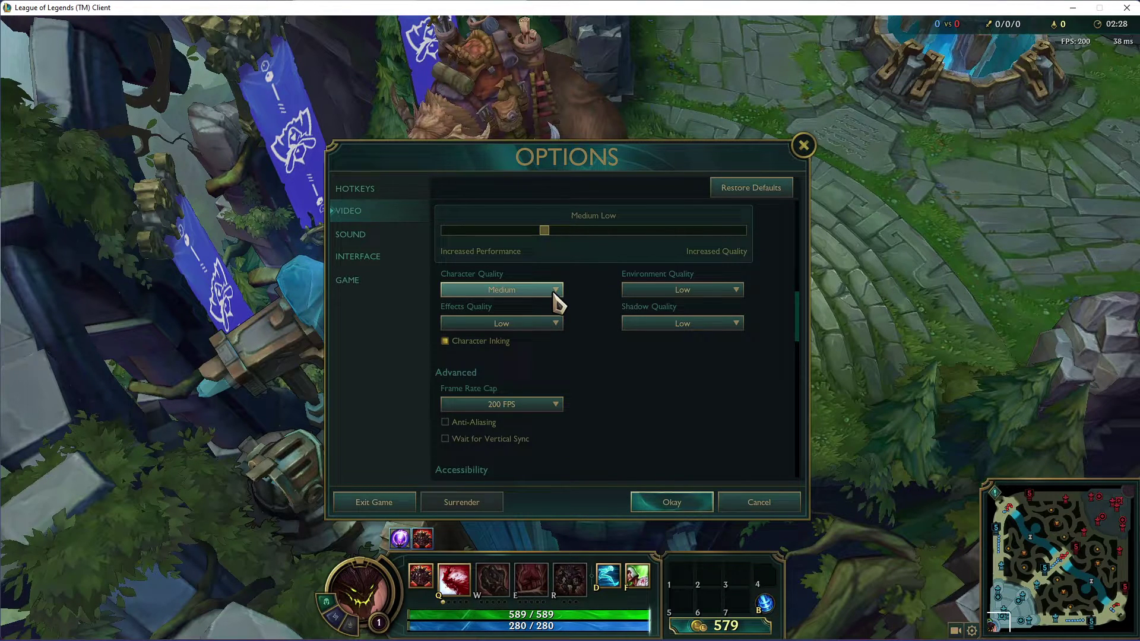
Set effects Very Low, shadows Off, keep the 200 FPS cap, and lower Color Level to 48.
left_click(557, 325)
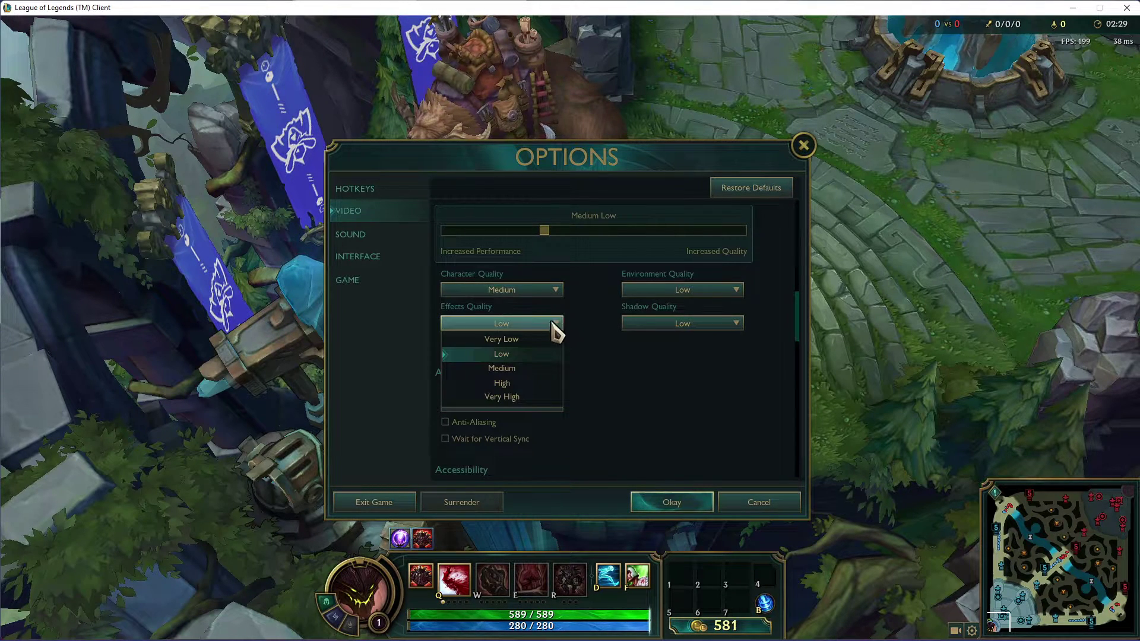
left_click(638, 321)
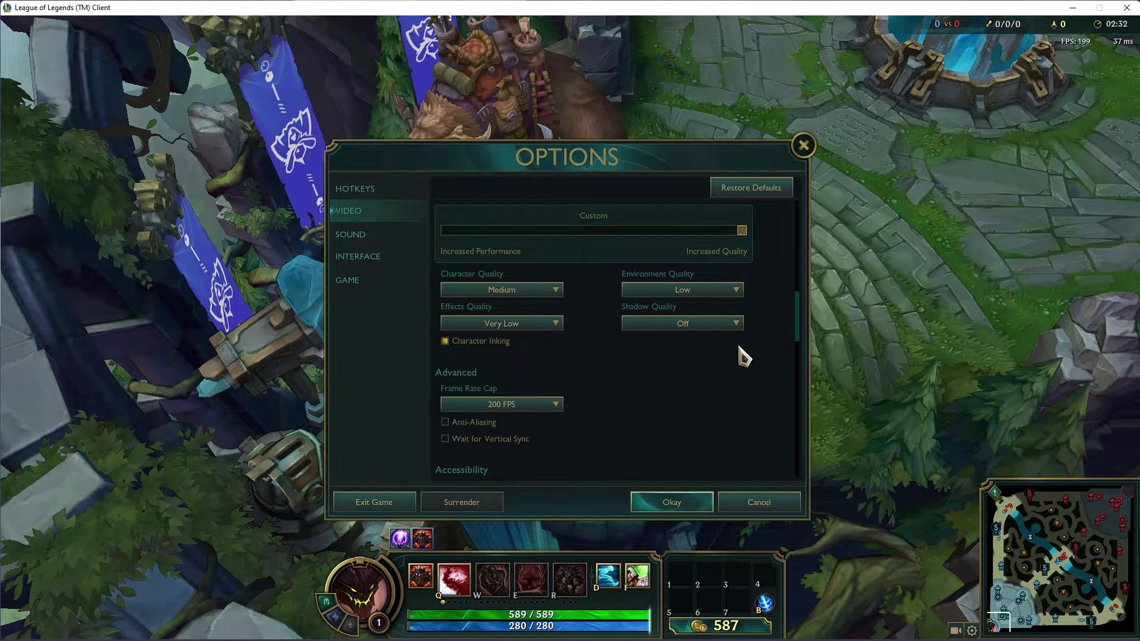
left_click_drag(796, 326, 792, 434)
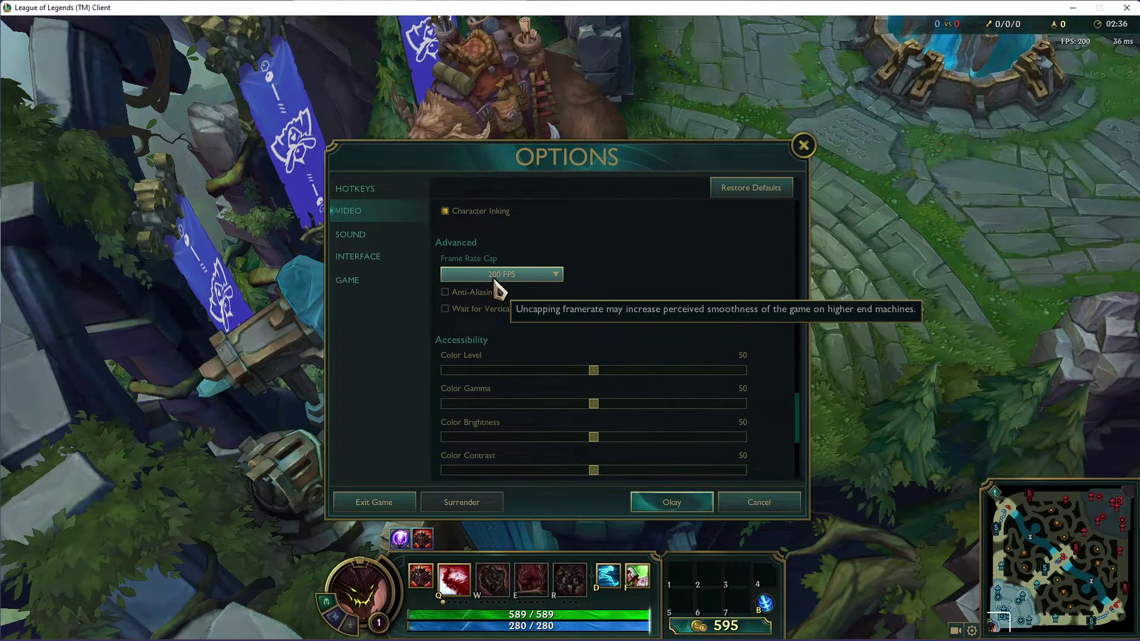
scroll(631, 297, "down", 1)
scroll(627, 300, "up", 1)
scroll(534, 304, "up", 1)
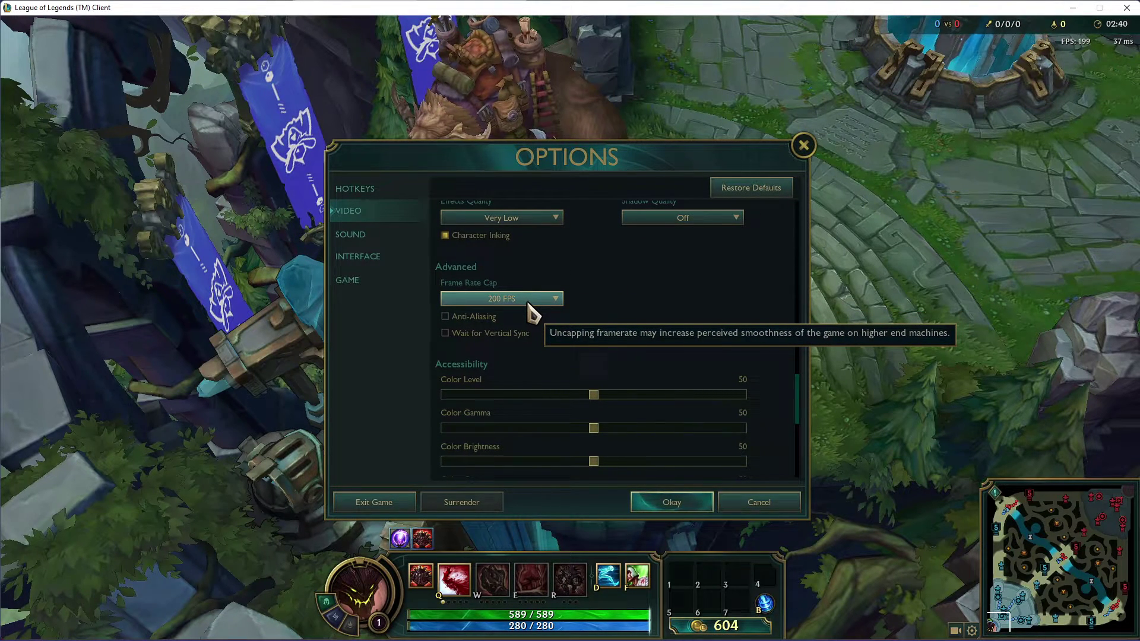
left_click(527, 300)
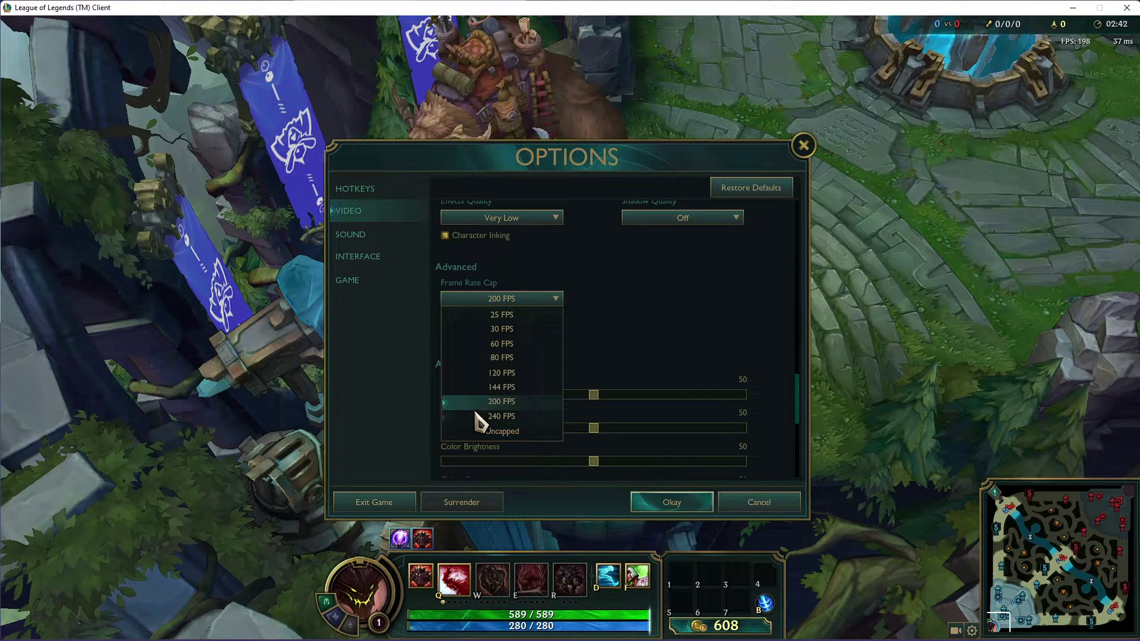
left_click(497, 402)
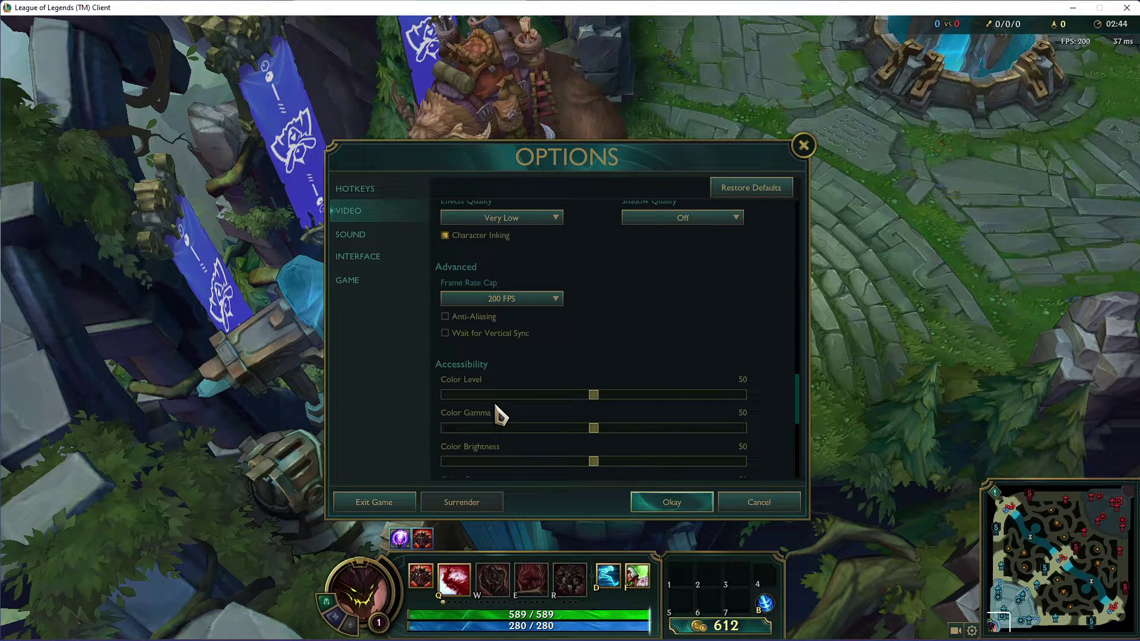
scroll(799, 402, "down", 1)
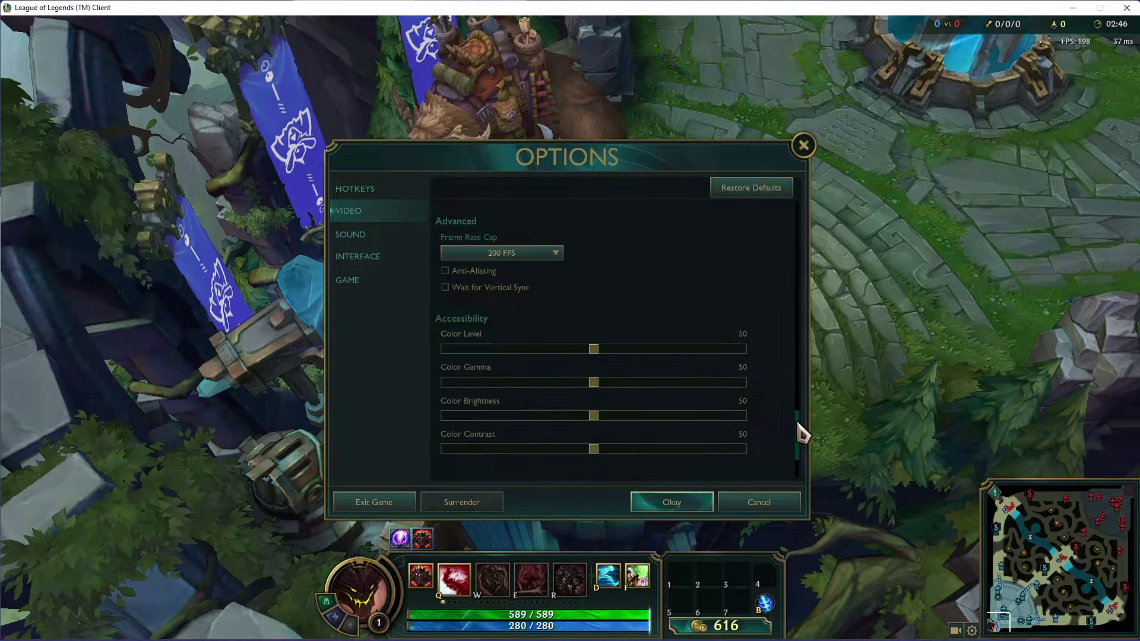
left_click_drag(798, 400, 800, 447)
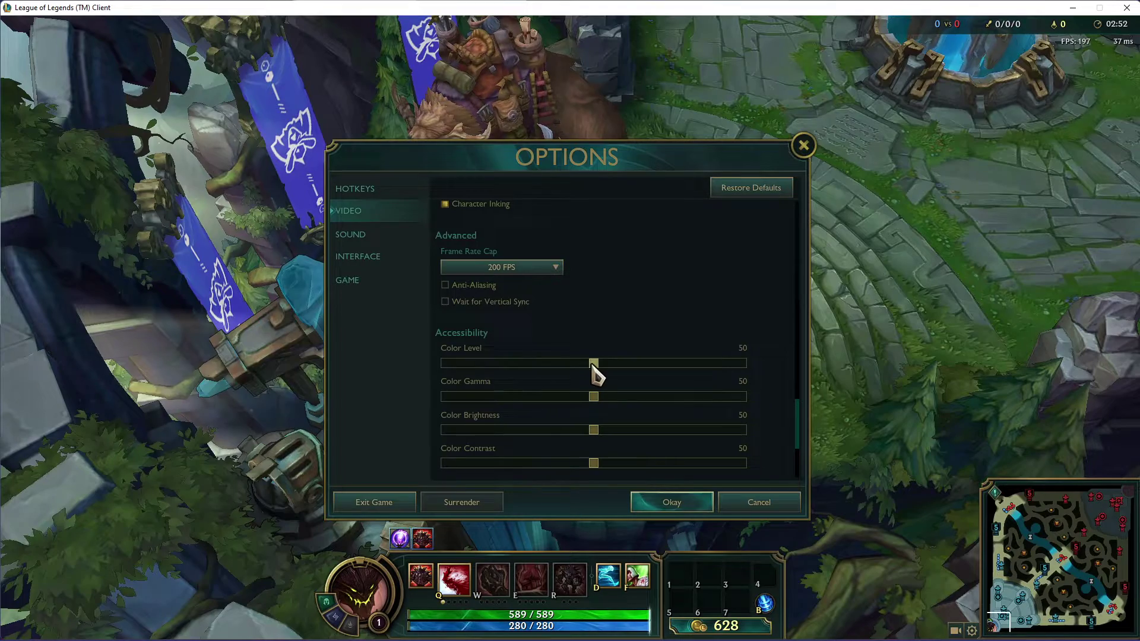
mouse_move(594, 364)
left_mouse_down()
mouse_move(666, 366)
mouse_move(594, 366)
left_mouse_up()
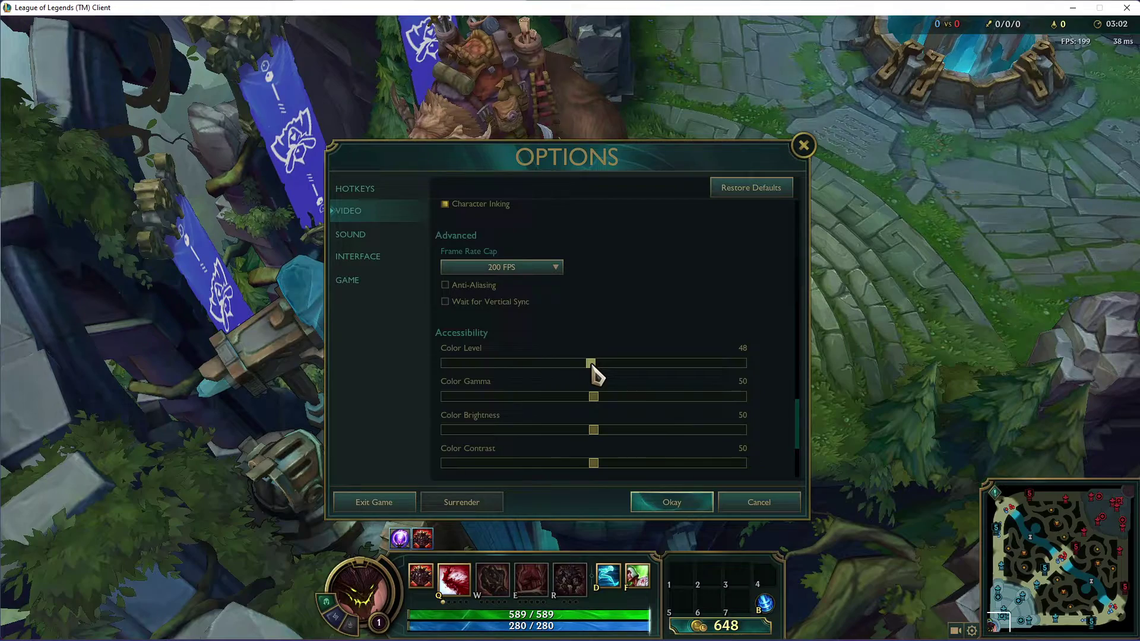
Close the options, recenter on the champion, and launch Task Manager from Windows search.
left_click(746, 503)
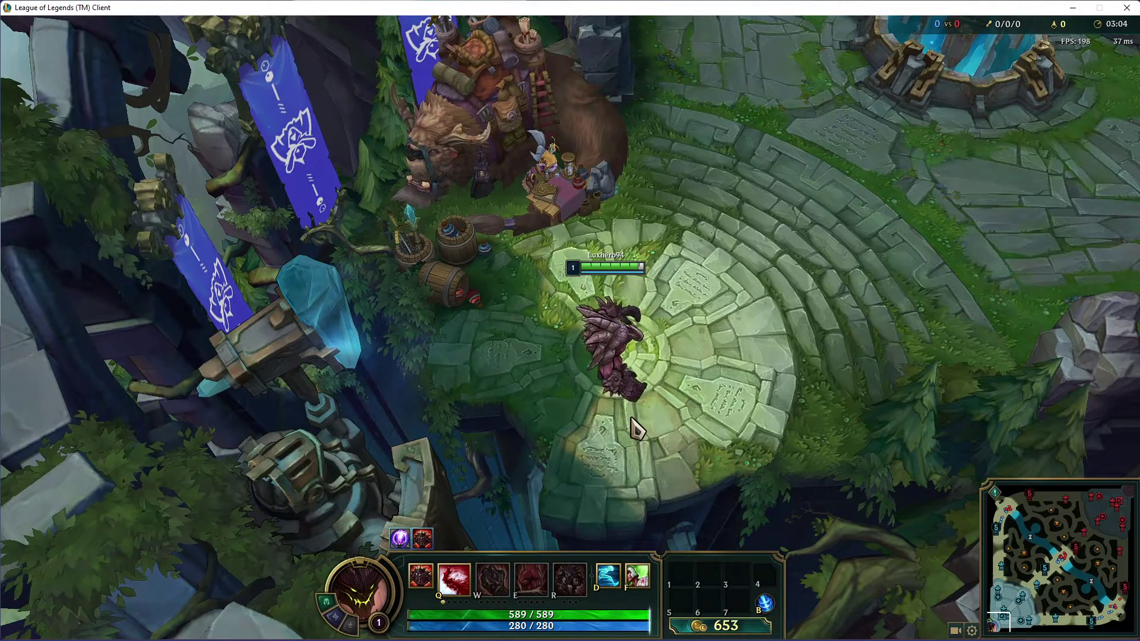
key("space")
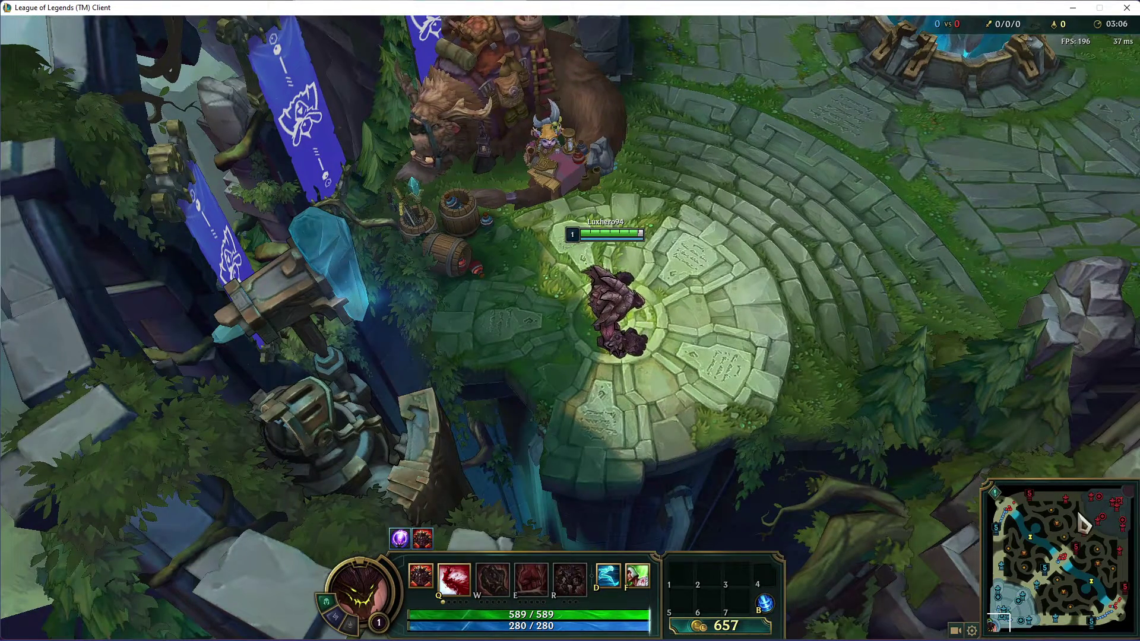
key("super")
type("tas")
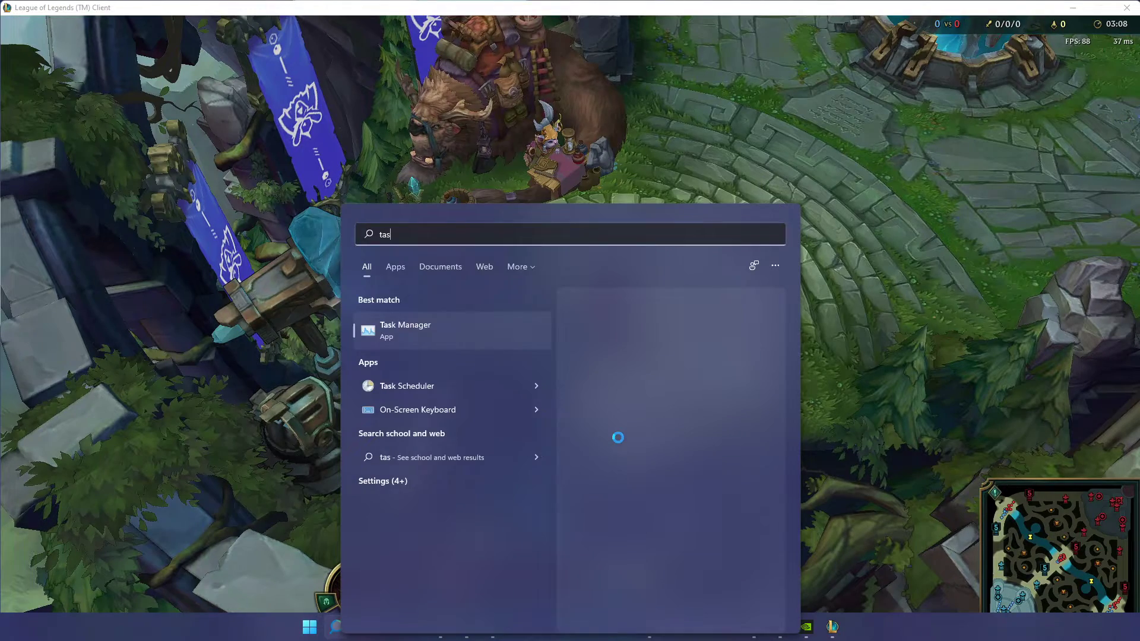
key("Return")
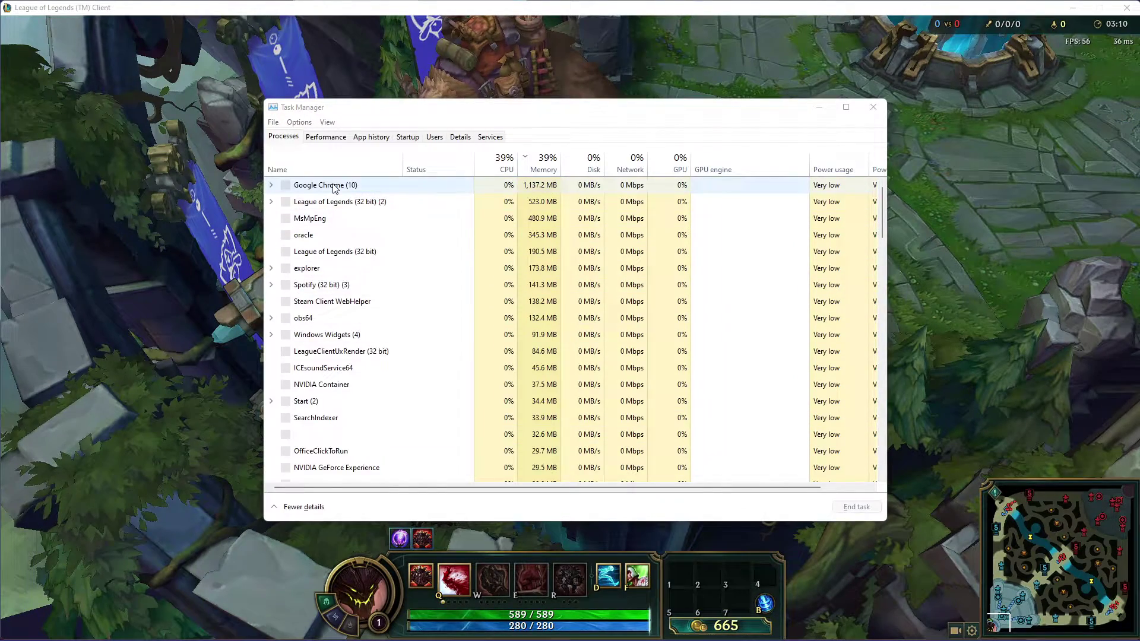
Expand the League of Legends (TM) Client process and bring up its game process actions.
left_click(272, 203)
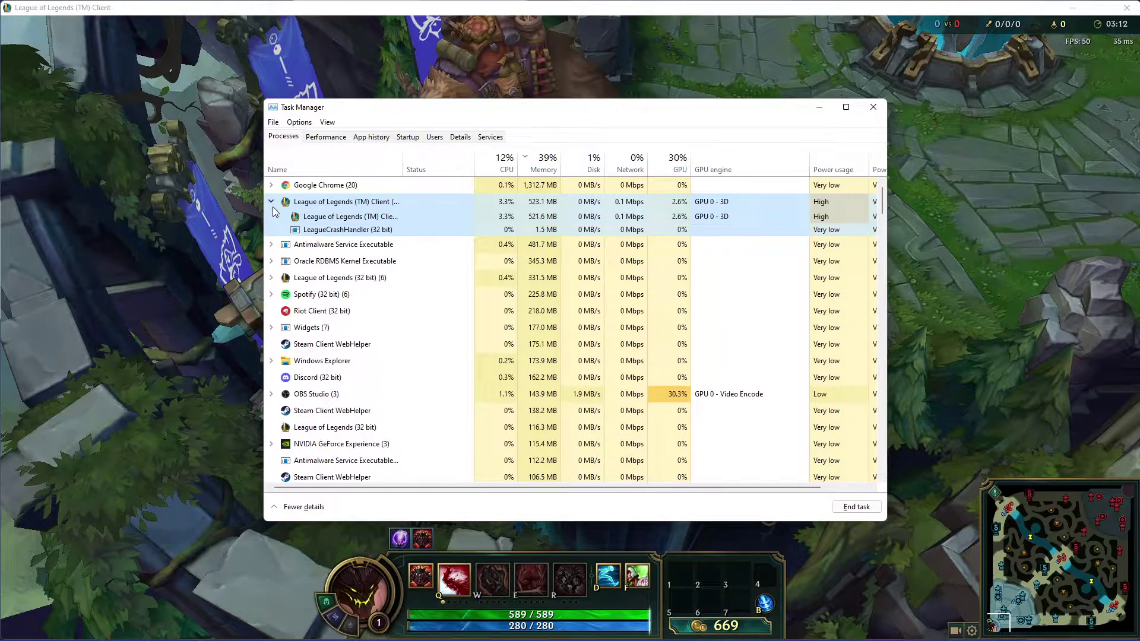
right_click(353, 220)
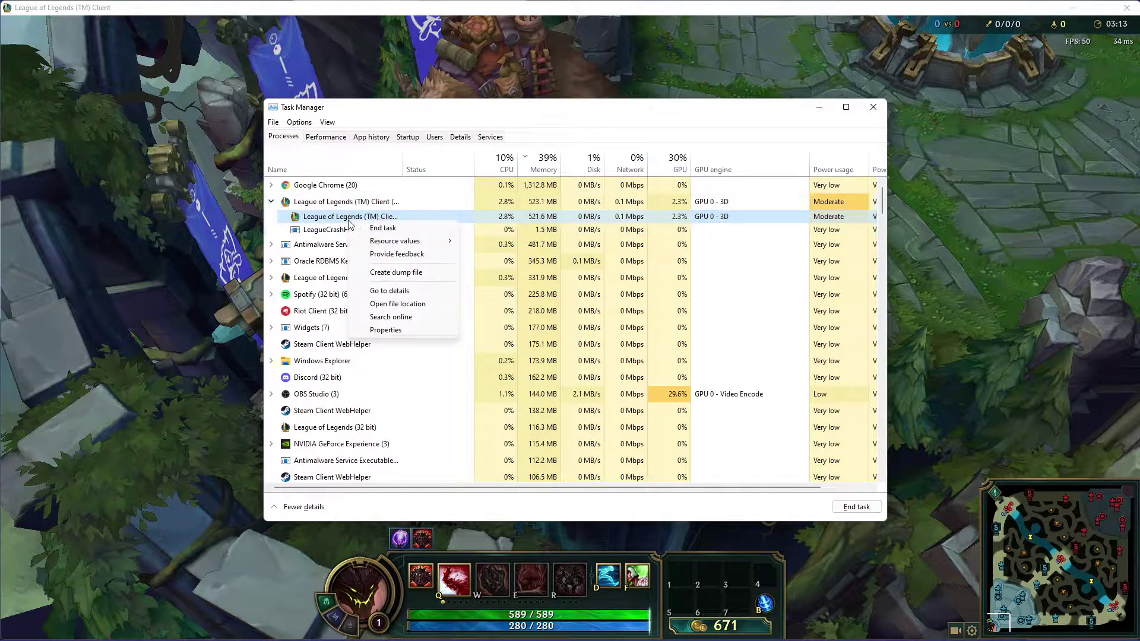
In Details, set LeagueClientUxRender.exe to High priority and confirm the change.
left_click(380, 296)
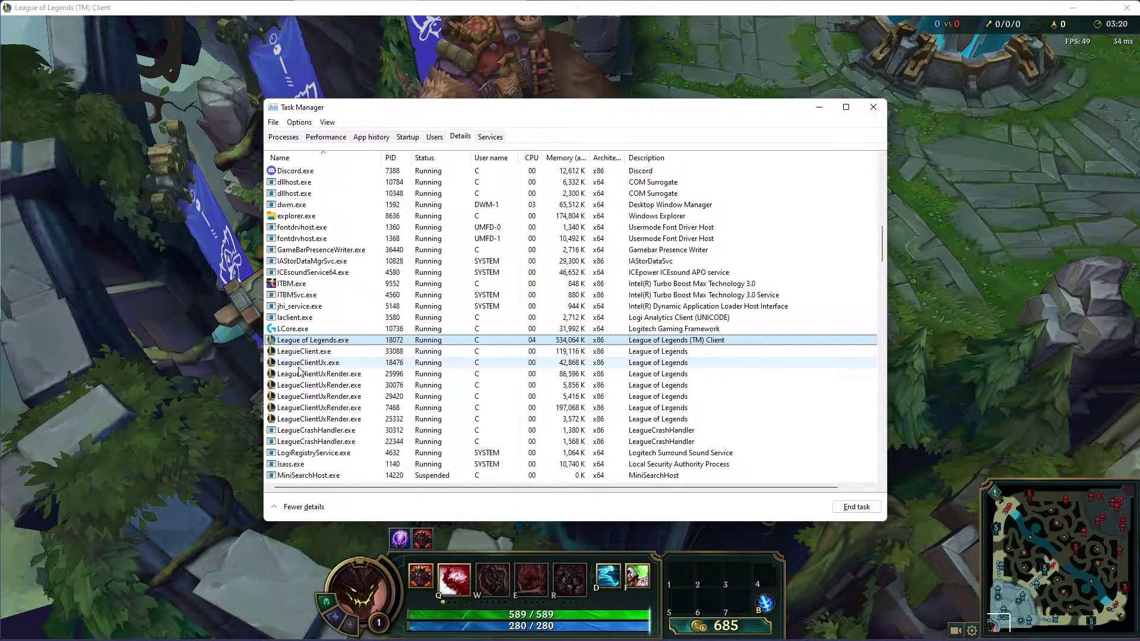
left_click(295, 409)
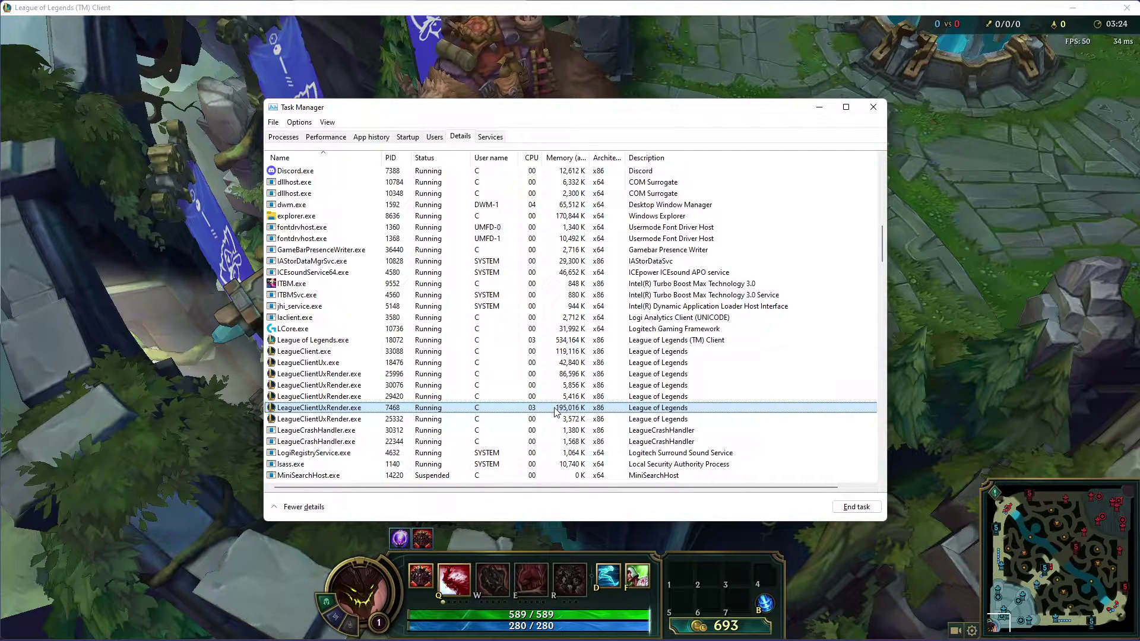
right_click(344, 410)
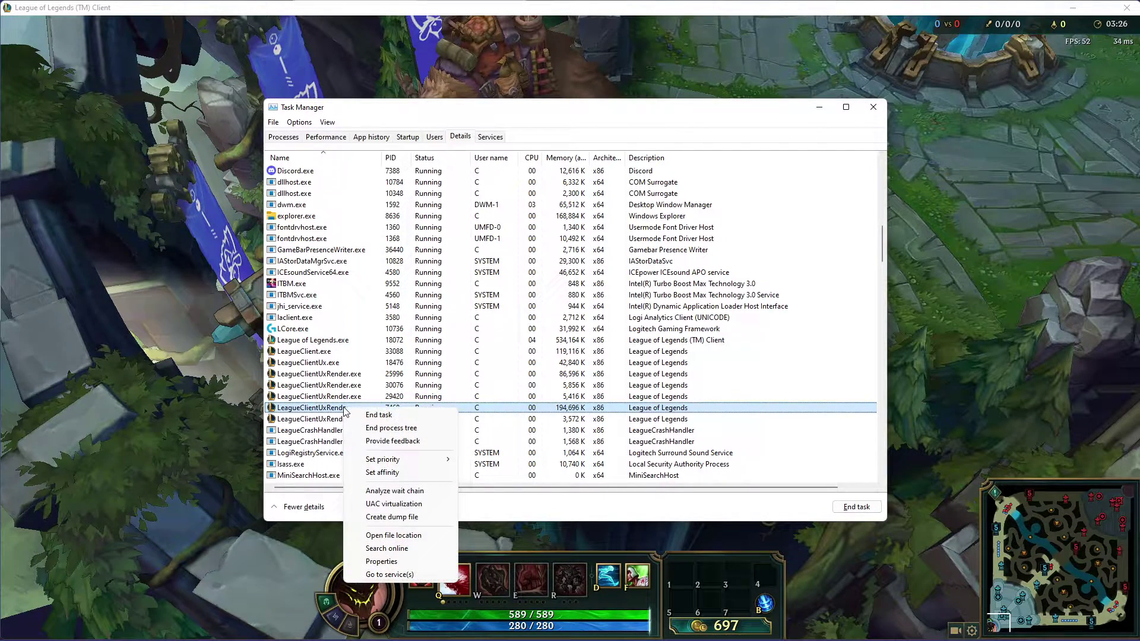
mouse_move(399, 458)
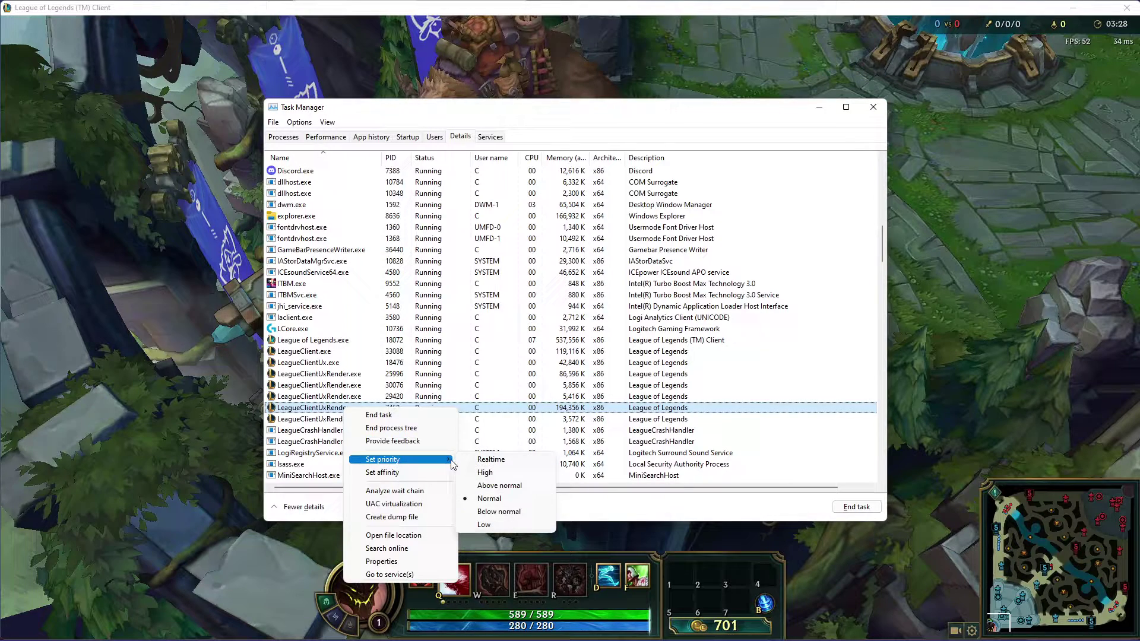
left_click(463, 473)
left_click(568, 345)
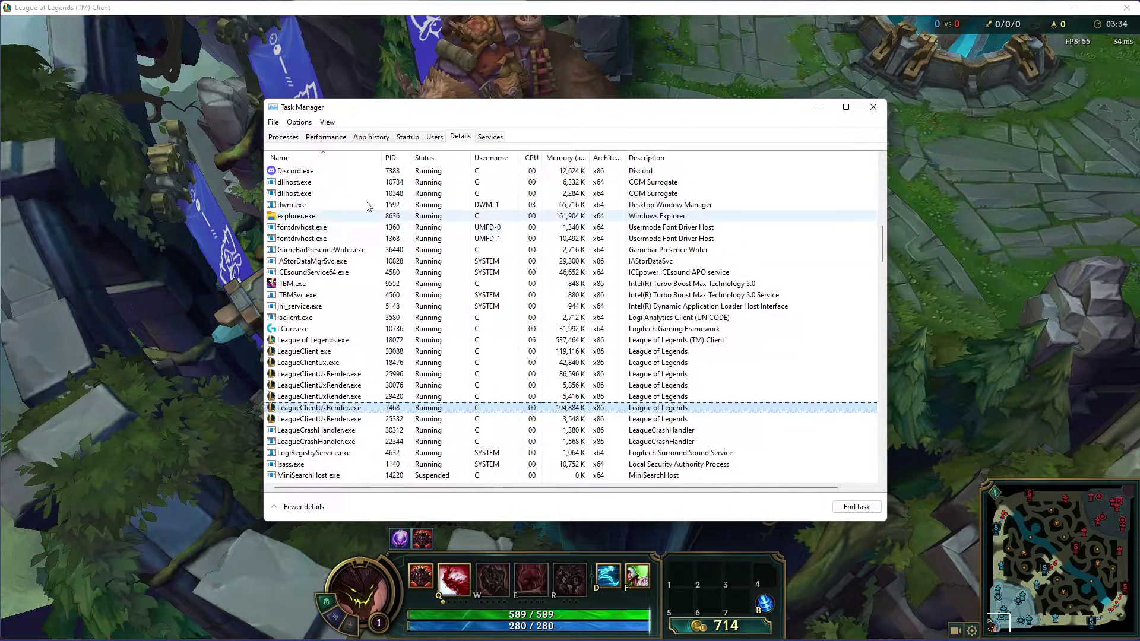
Back on Processes sorted by memory, check the actions available for Discord.
left_click(283, 136)
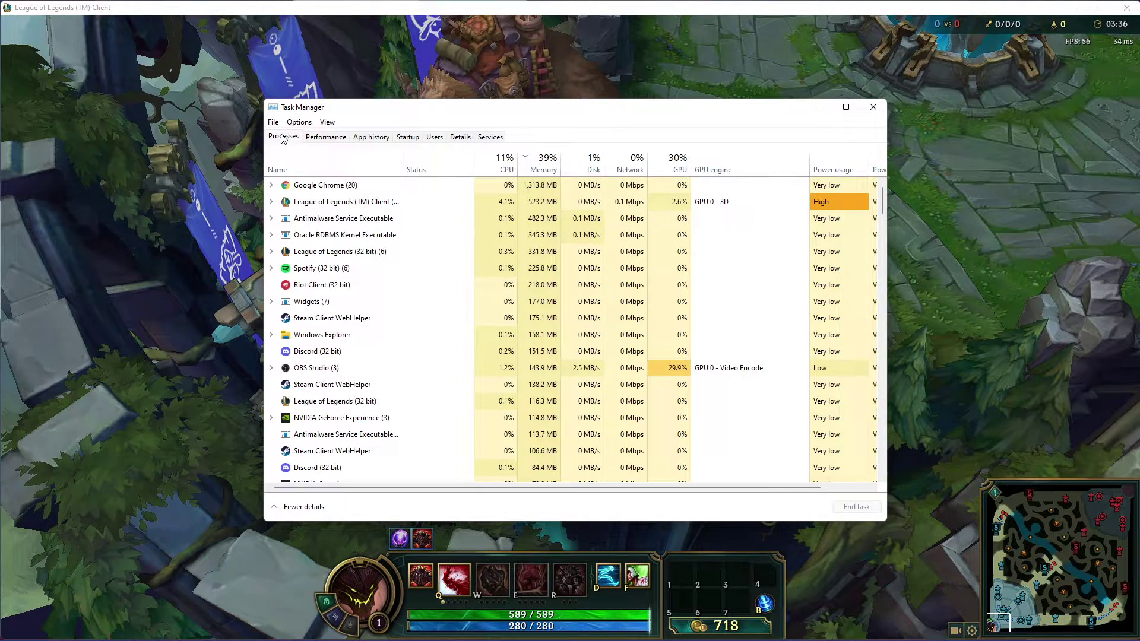
left_click(540, 159)
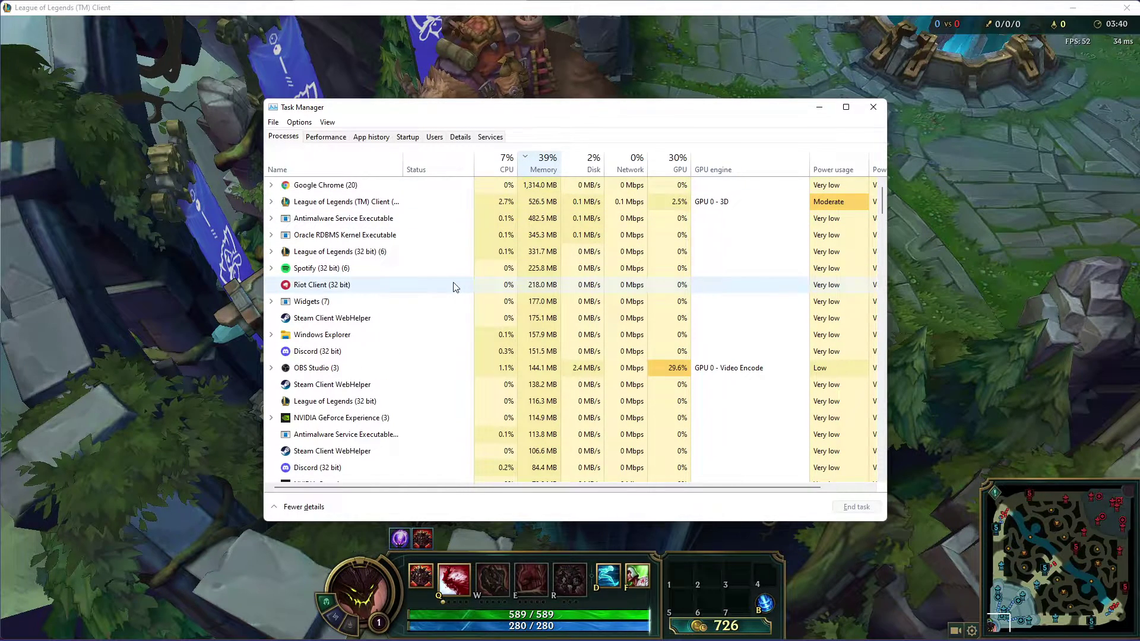
left_click(426, 356)
right_click(434, 355)
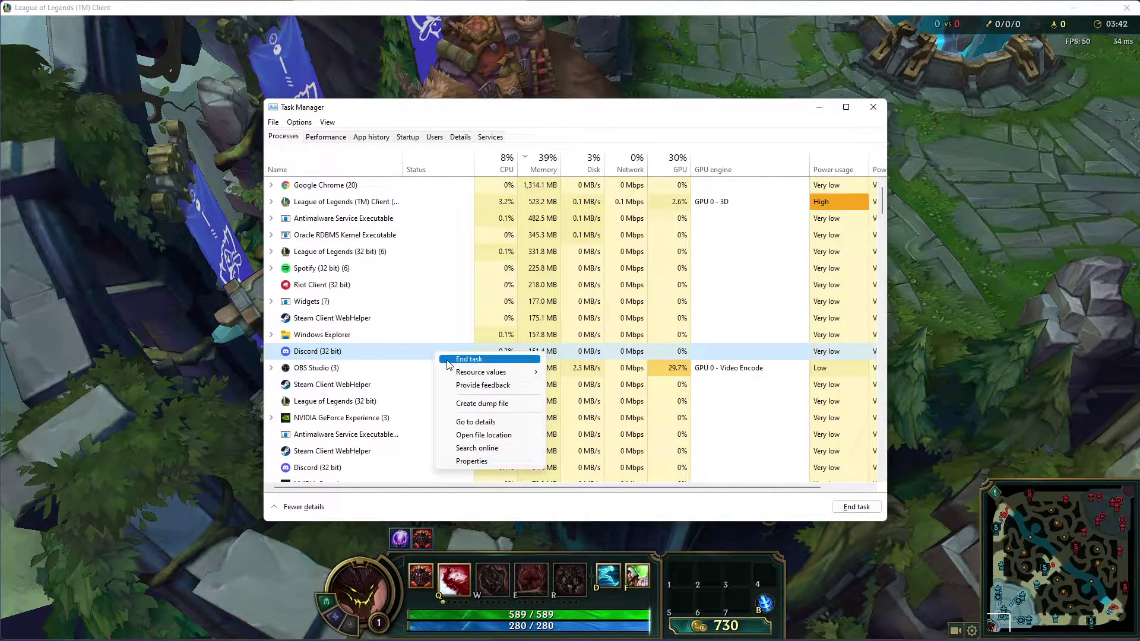
left_click(410, 355)
Check the actions for Steam Client WebHelper and NVIDIA GeForce Experience.
left_click(425, 395)
right_click(446, 389)
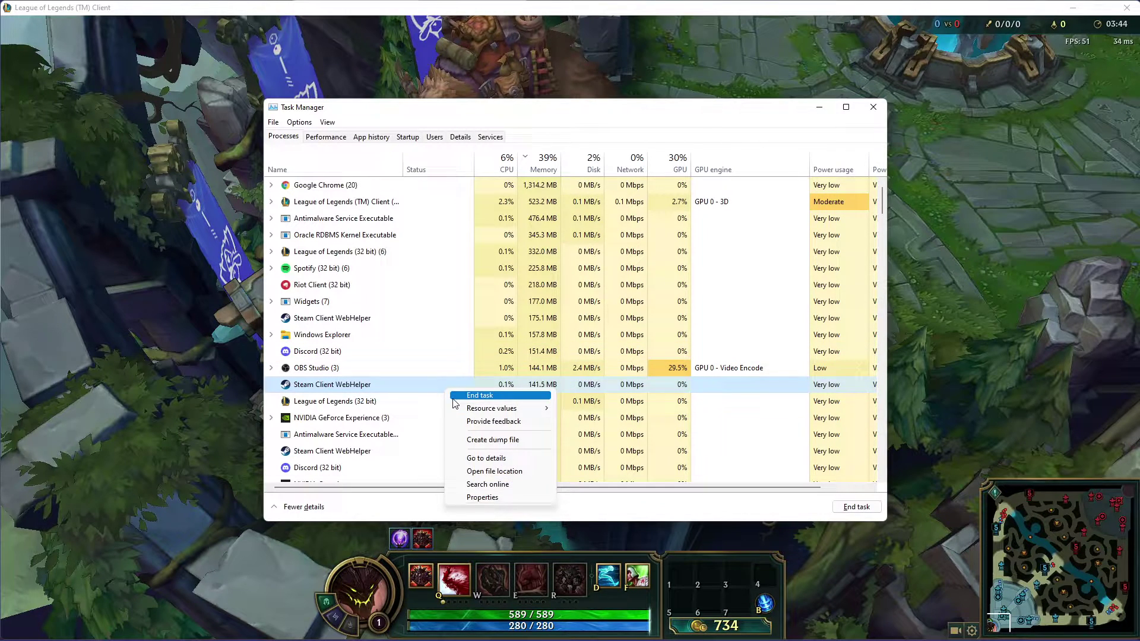
right_click(448, 420)
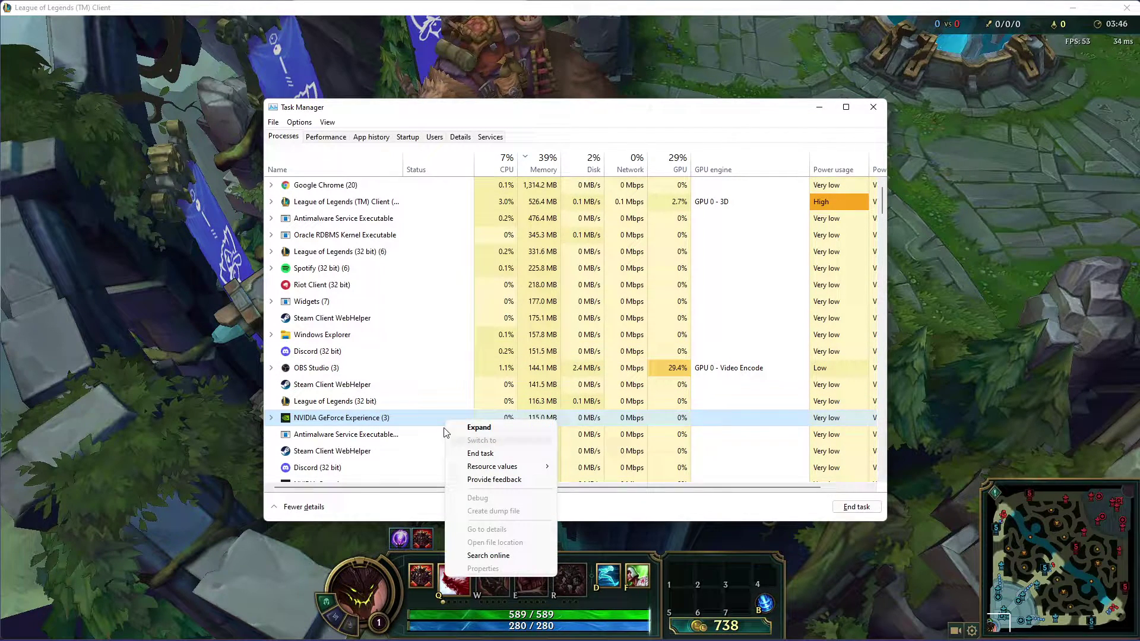
left_click(435, 422)
Review the Startup apps, inspect LCore without changing it, then close Task Manager.
left_click(407, 136)
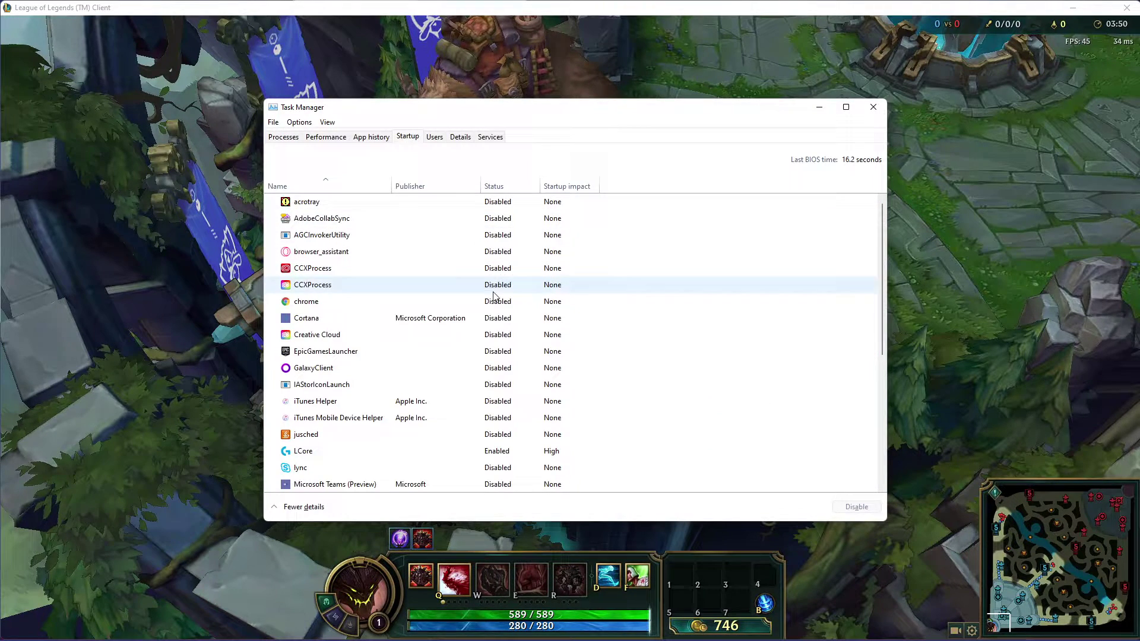
scroll(485, 329, "down", 2)
right_click(481, 378)
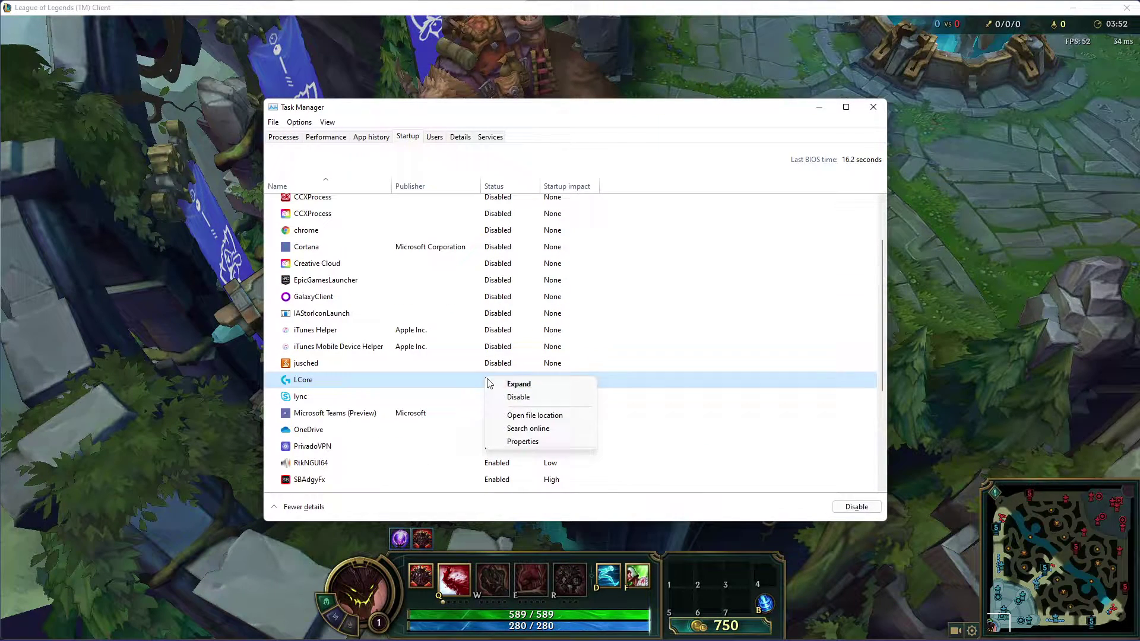
left_click(472, 383)
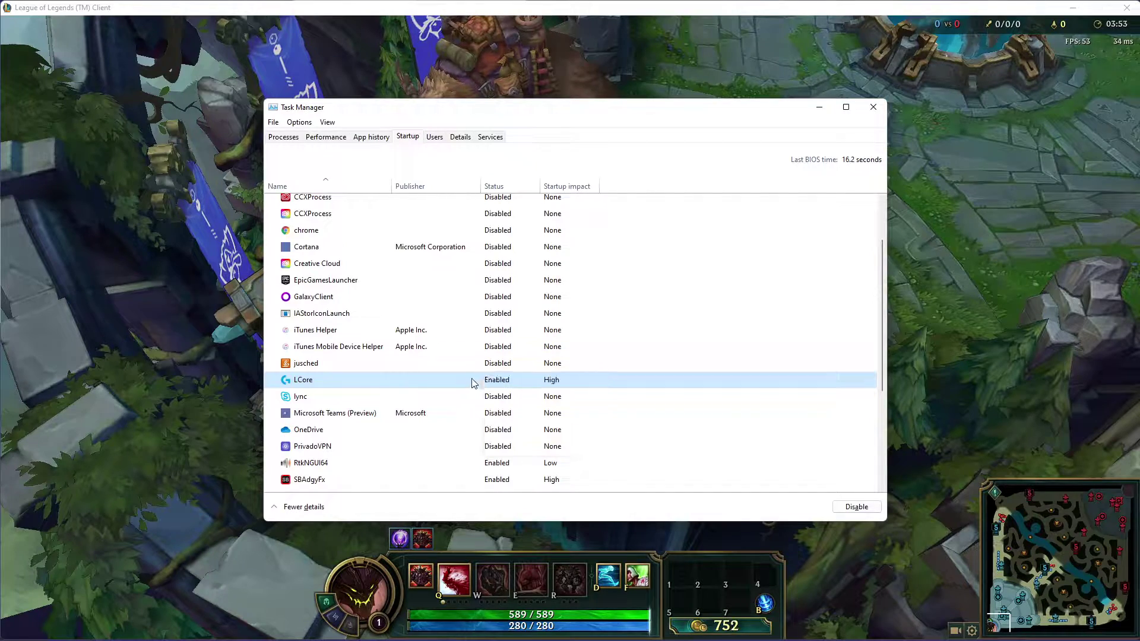
left_click(873, 106)
key("Escape")
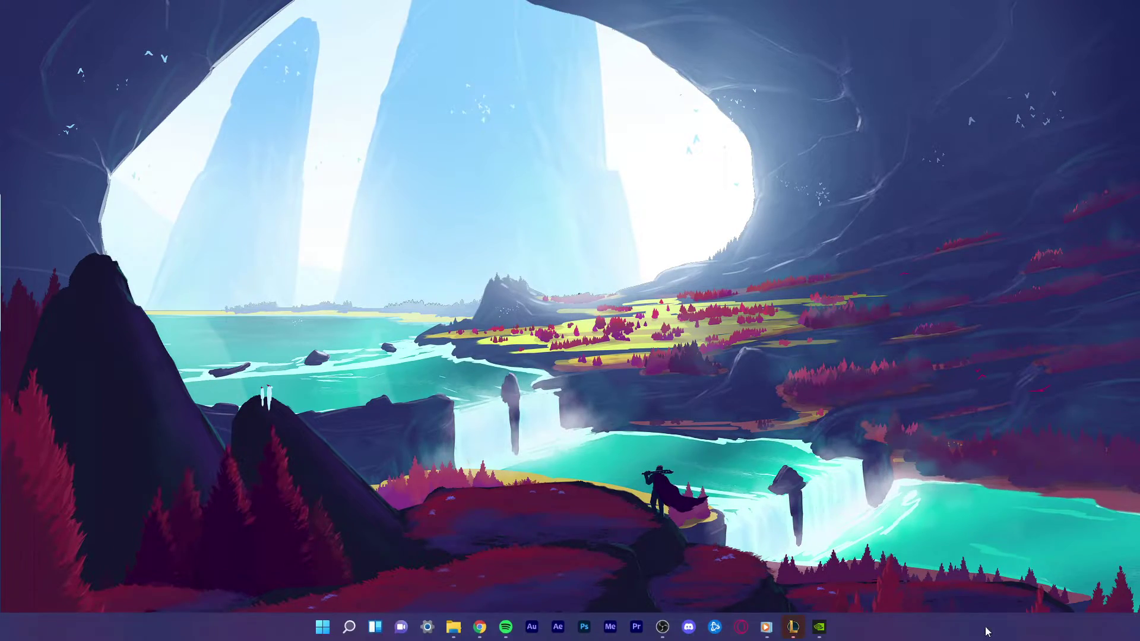
Bring up GeForce Experience from the taskbar.
left_click(818, 626)
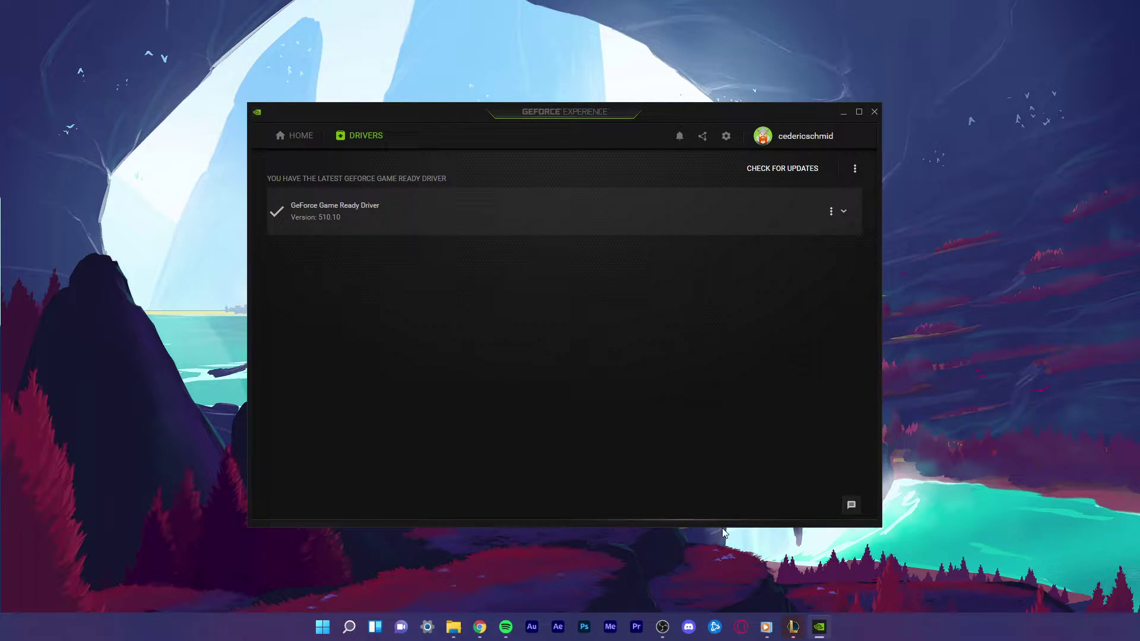
left_click(792, 627)
left_click(792, 625)
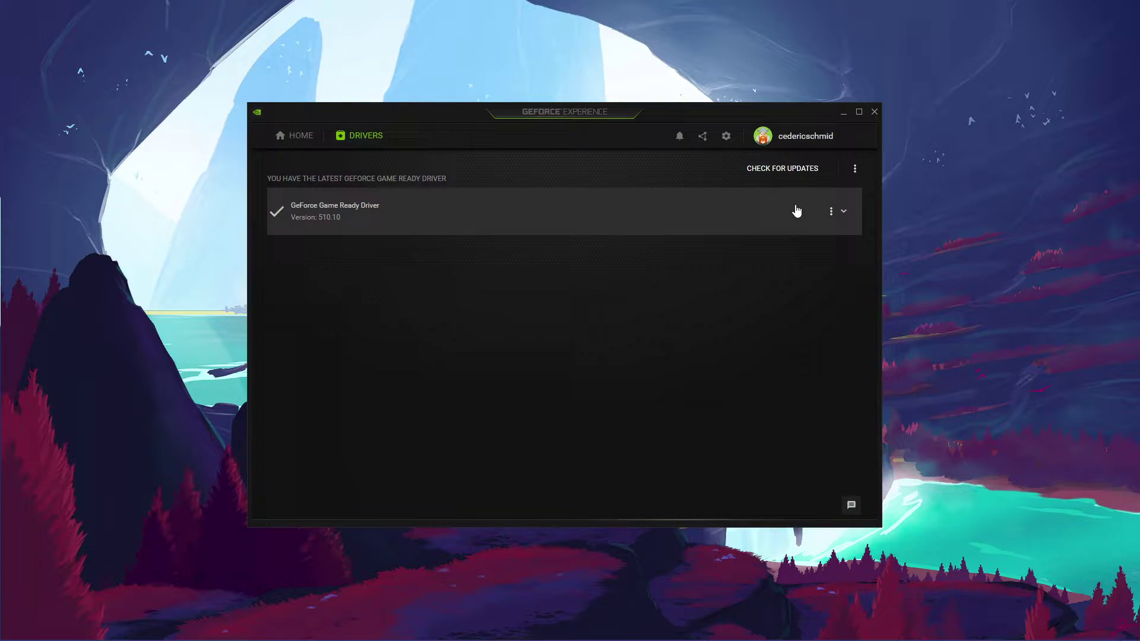
Check for driver updates, confirming Game Ready Driver 510.10 is current, and dismiss the notice.
left_click(815, 181)
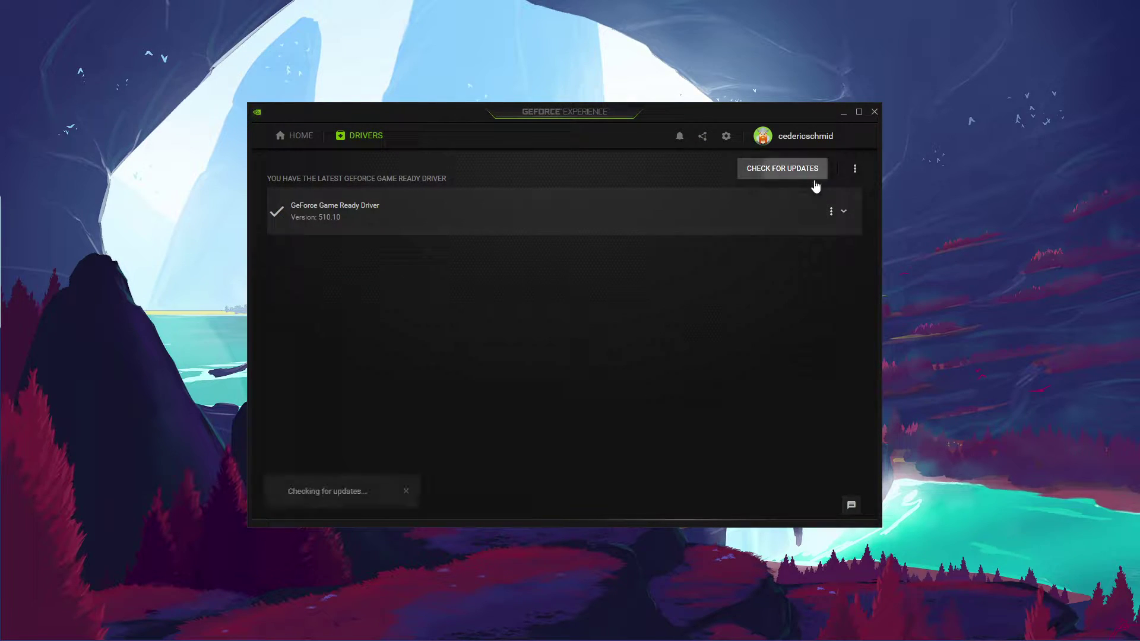
left_click(830, 211)
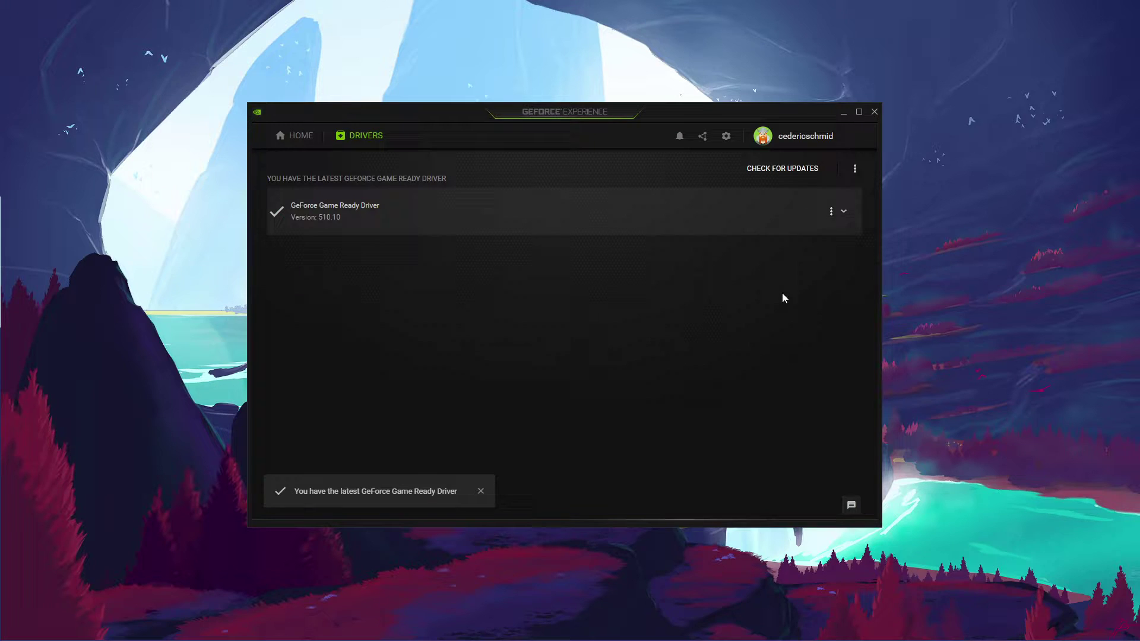
left_click(482, 491)
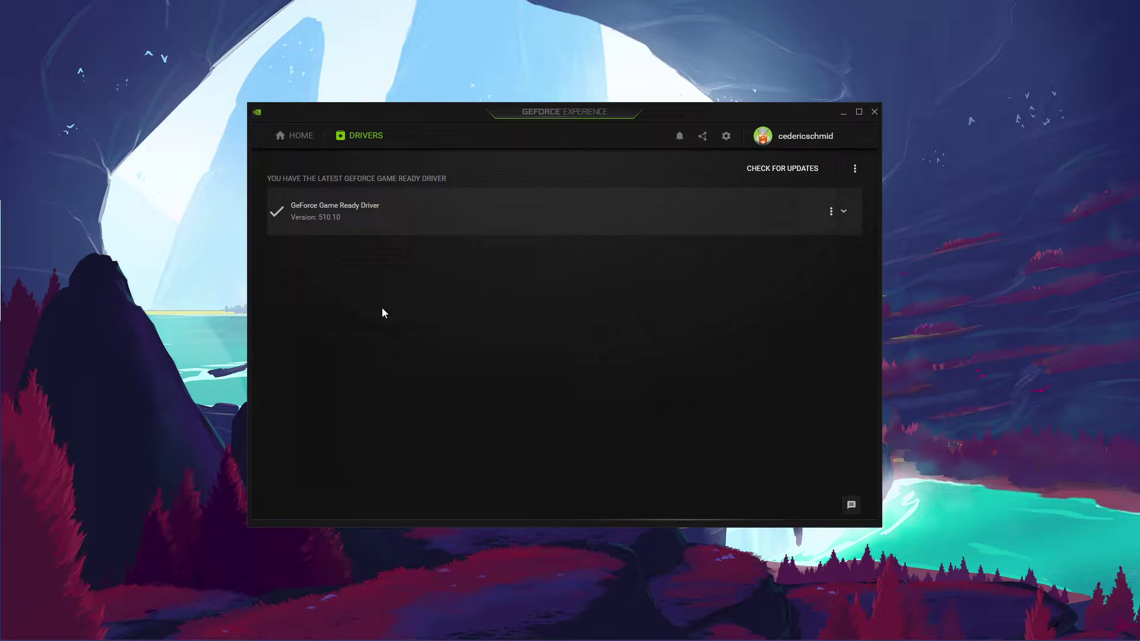
Open League of Legends details in the library and shift custom optimization toward performance.
left_click(305, 141)
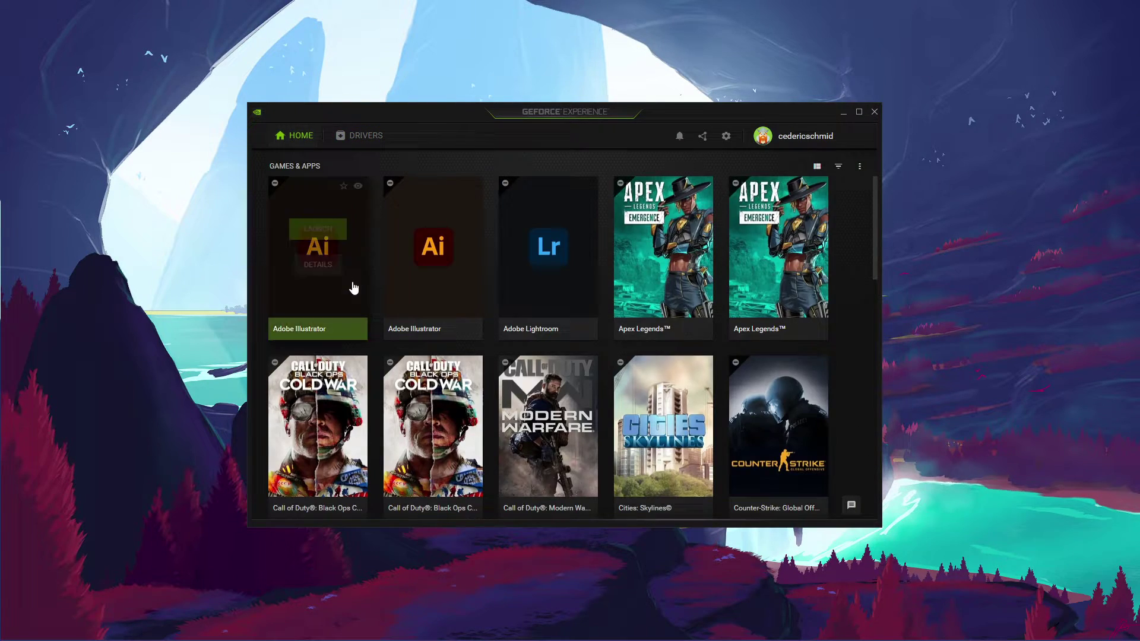
scroll(375, 303, "down", 2)
scroll(375, 303, "down", 2)
scroll(375, 303, "down", 1)
scroll(375, 302, "down", 1)
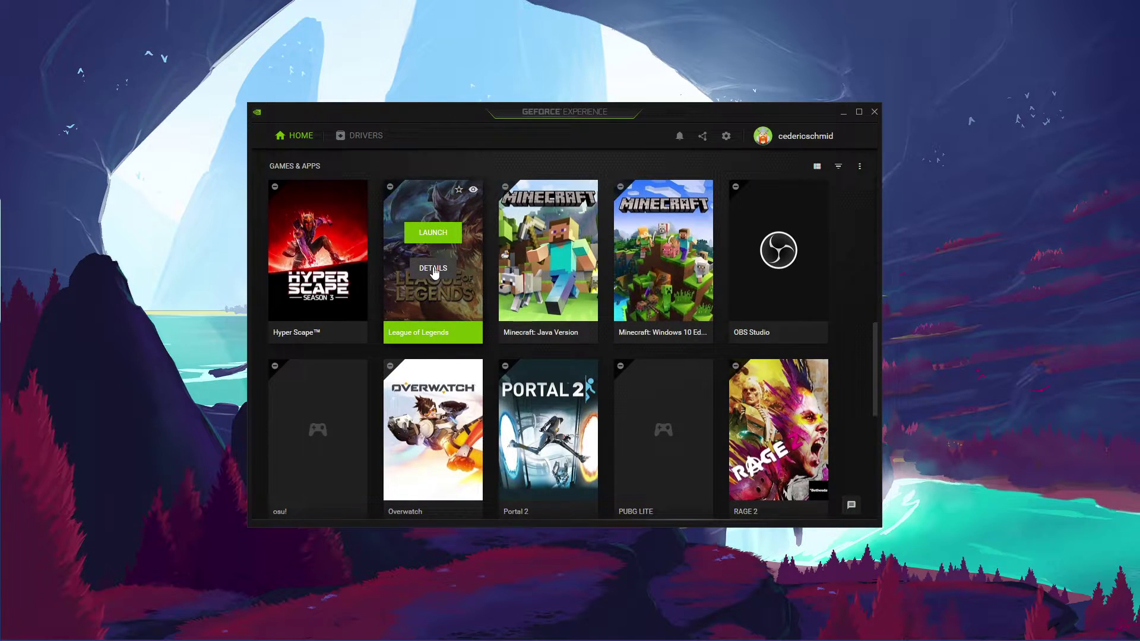
left_click(432, 269)
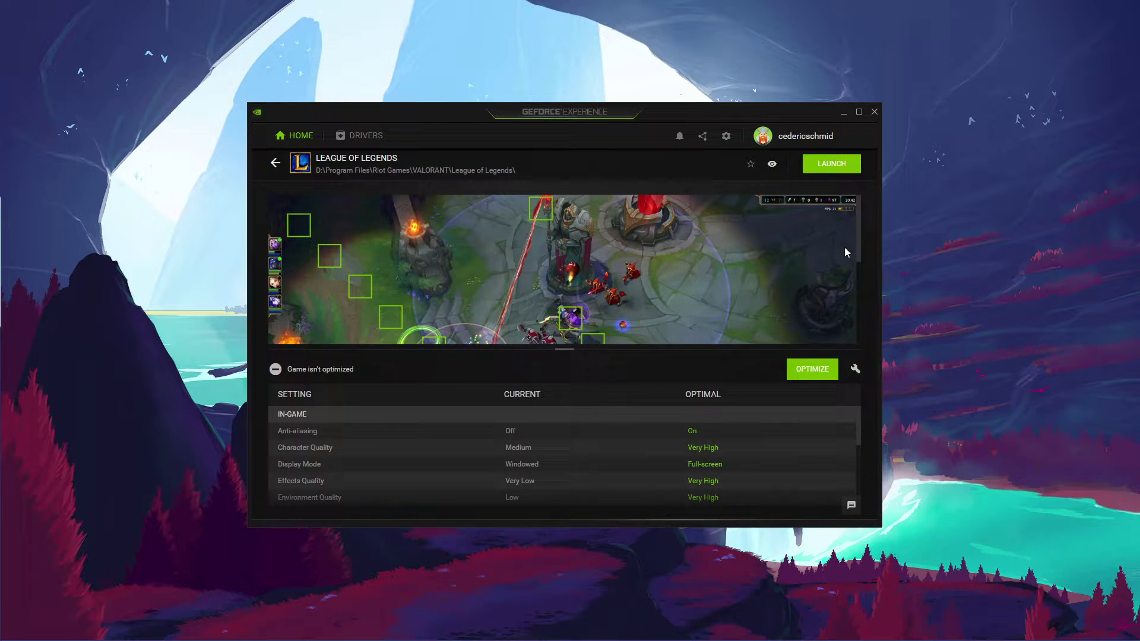
left_click_drag(858, 233, 858, 259)
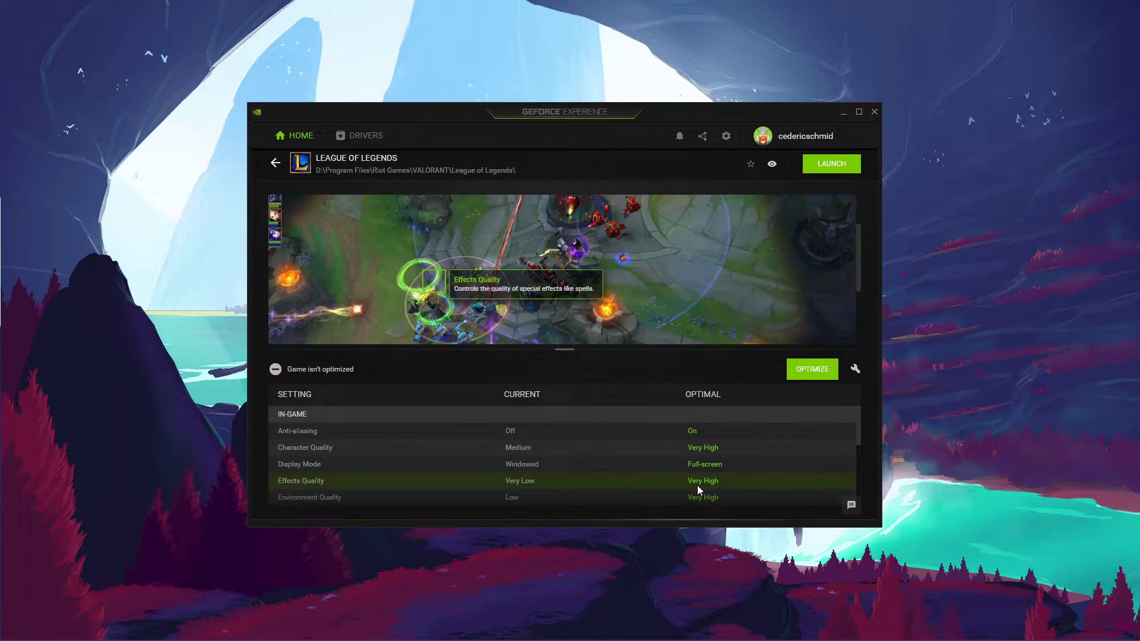
left_click_drag(858, 445, 836, 469)
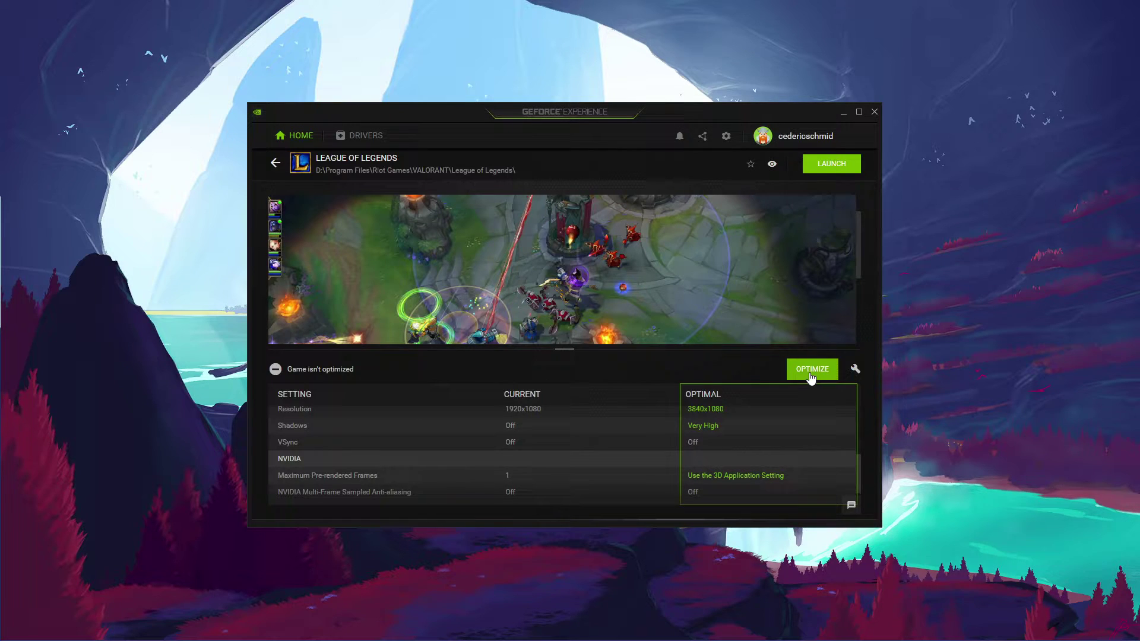
left_click(854, 370)
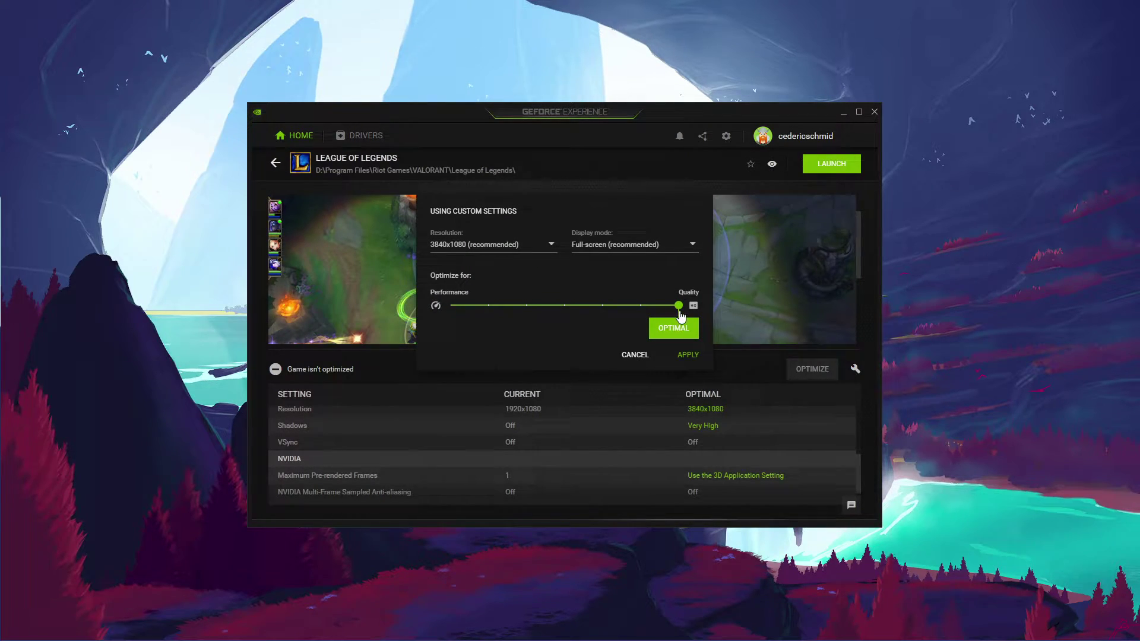
left_click_drag(678, 308, 526, 314)
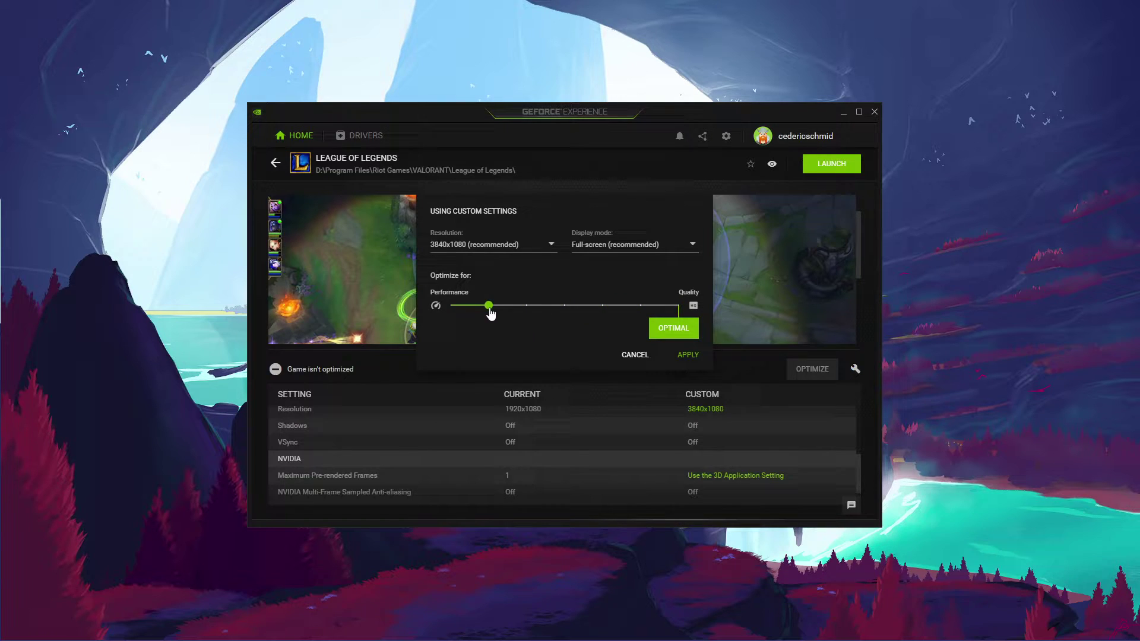
left_click_drag(526, 314, 490, 312)
Review resolution and display mode choices, then cancel the custom settings.
left_click(551, 244)
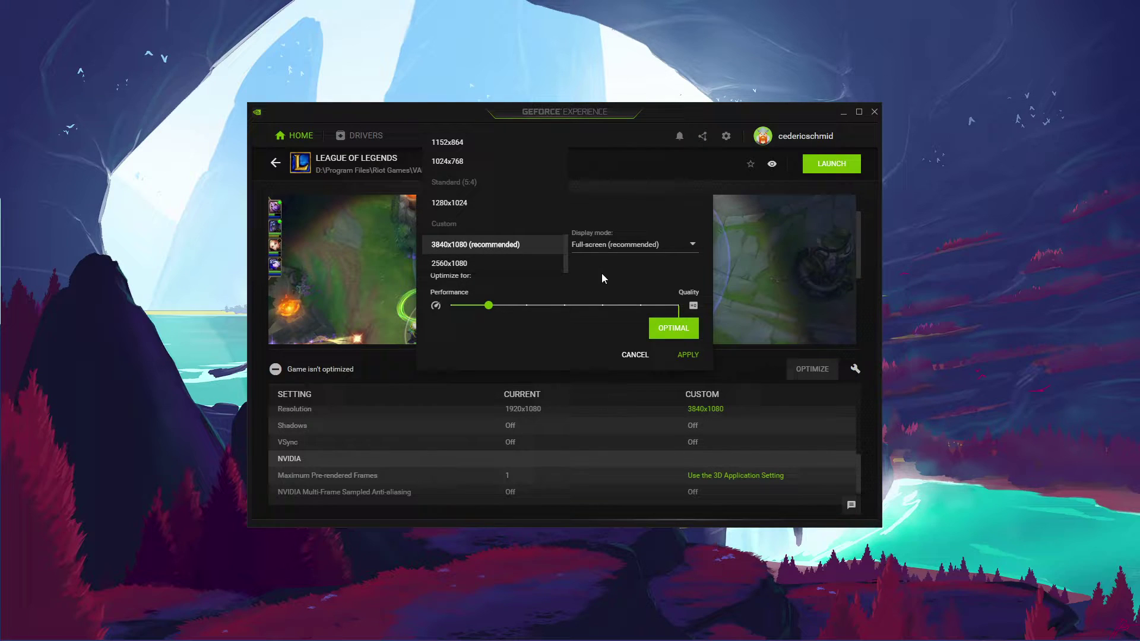
left_click(664, 245)
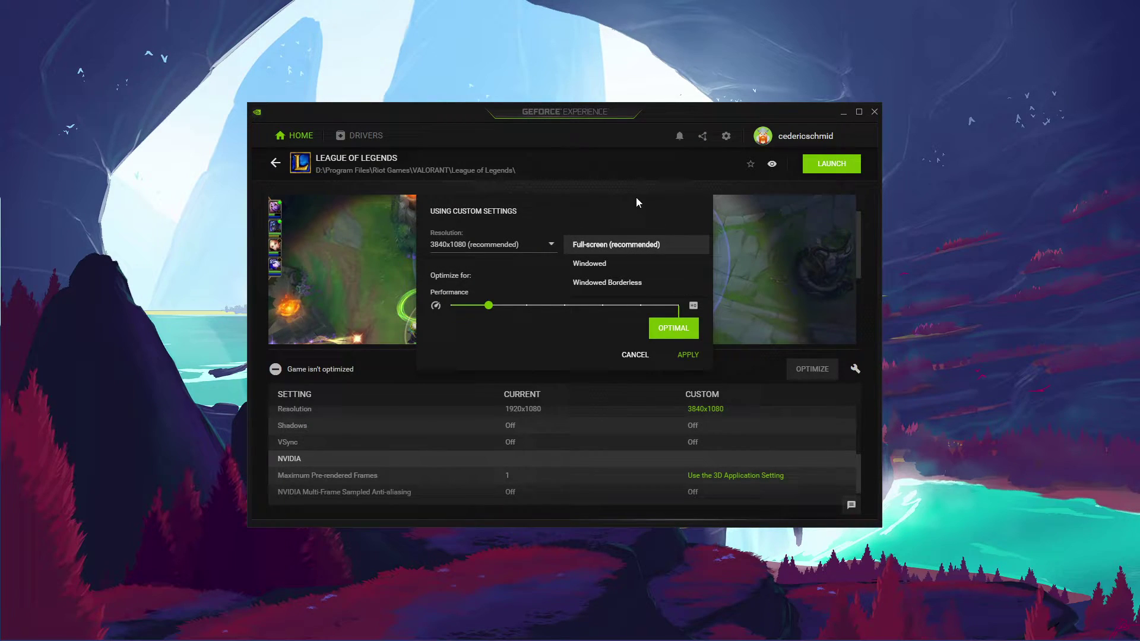
left_click(635, 354)
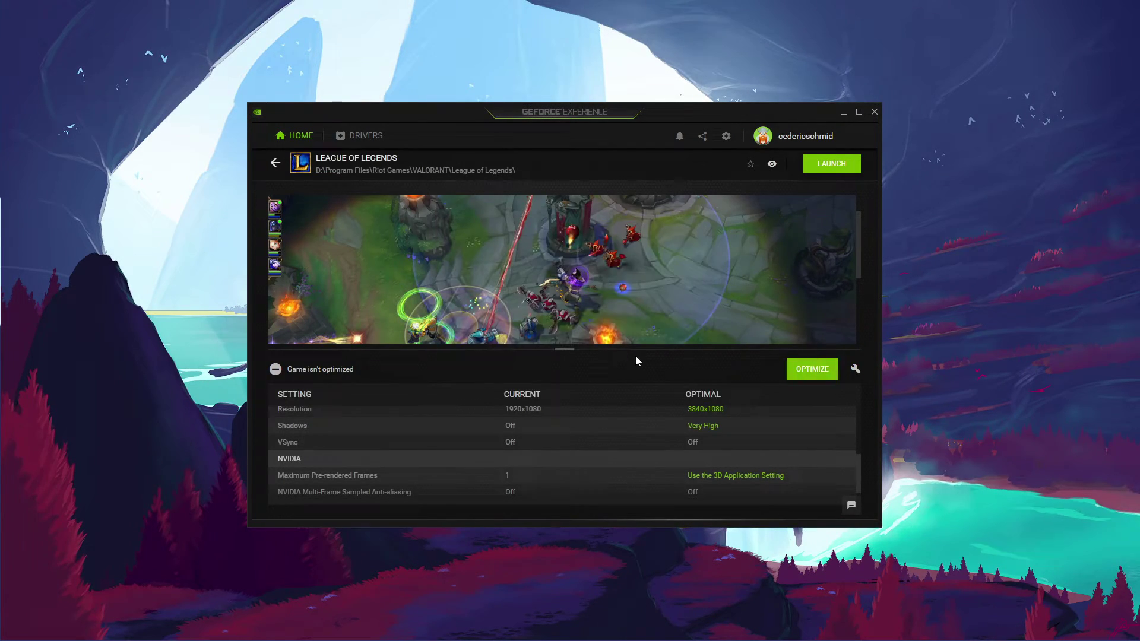
Show the General settings page with the About and My Rig details.
left_click(726, 135)
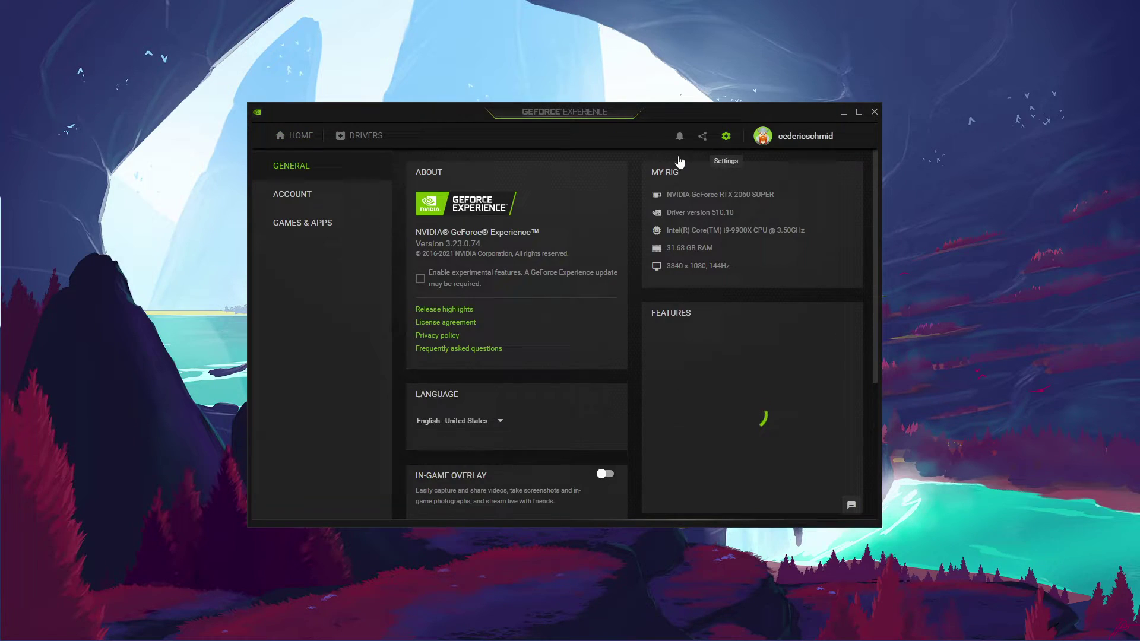
scroll(465, 393, "down", 2)
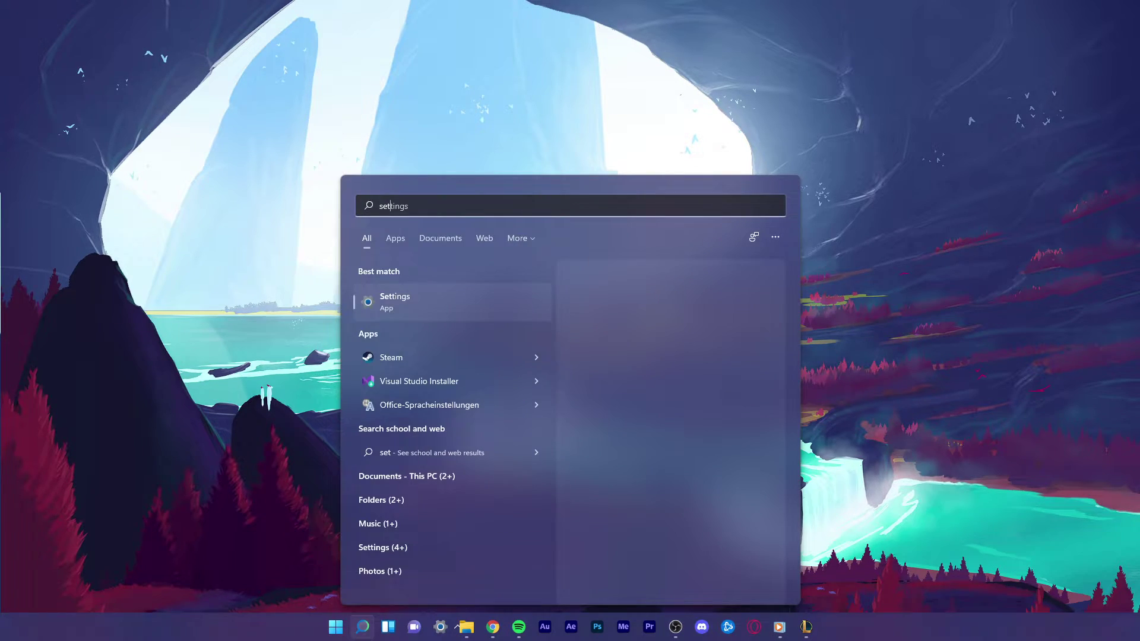
Reach Gaming > Game Mode and toggle Game Mode on, then back off.
key("Return")
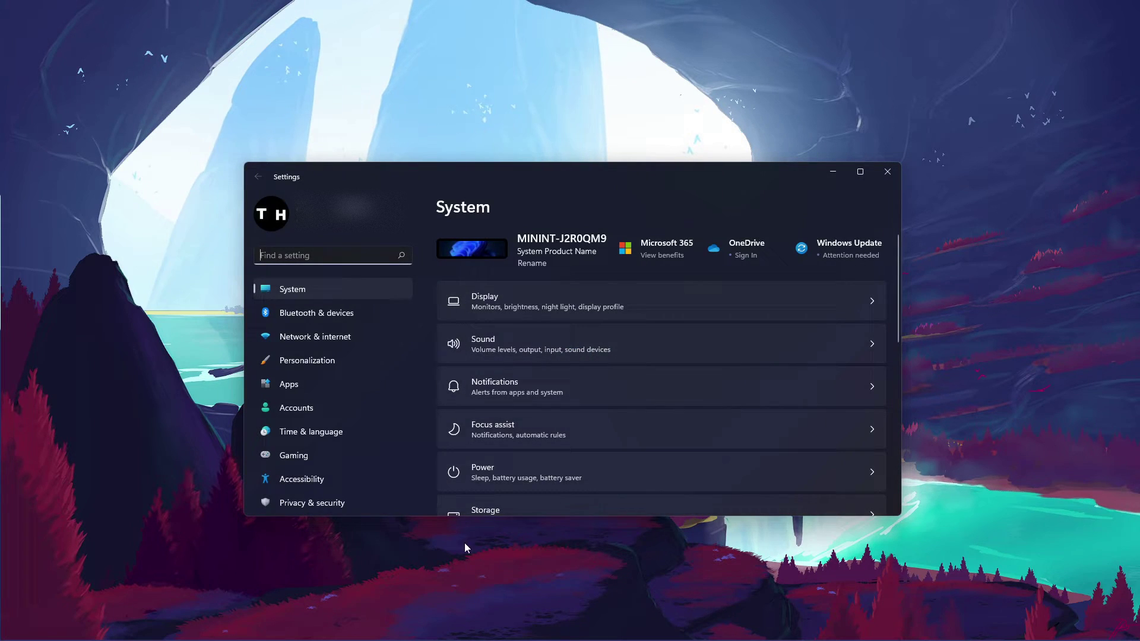
left_click(299, 456)
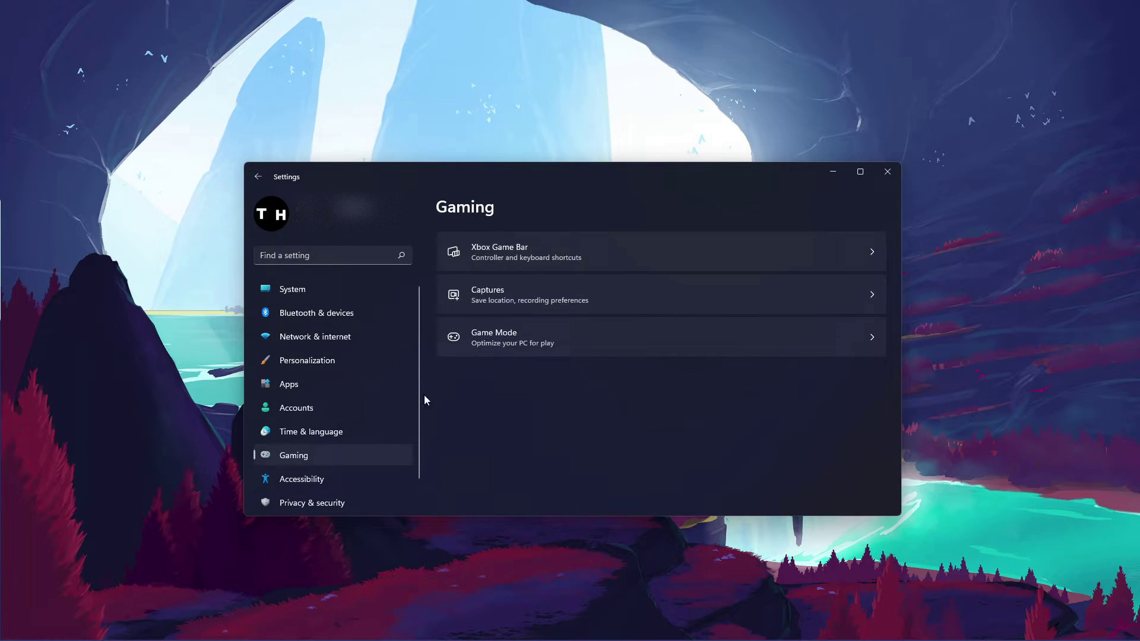
left_click(546, 339)
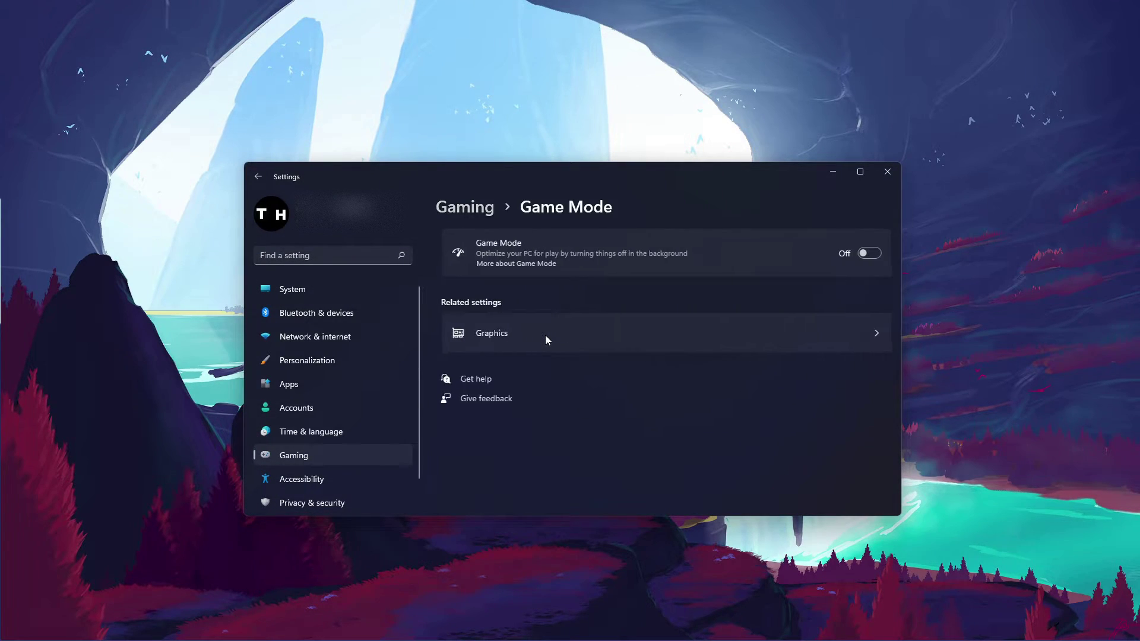
left_click(869, 258)
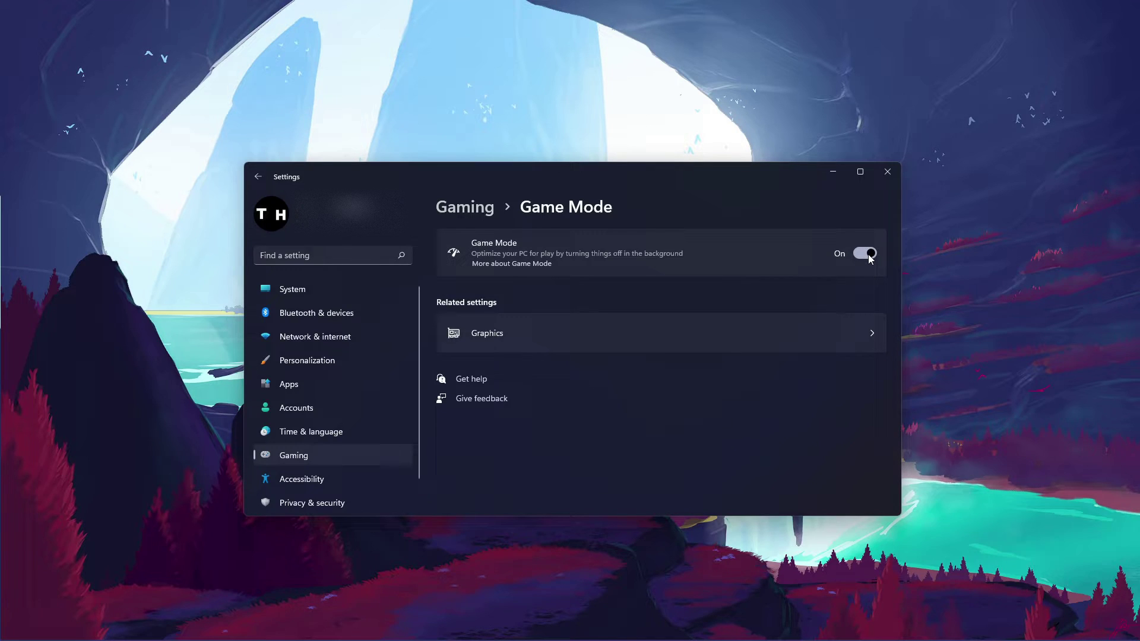
left_click(869, 259)
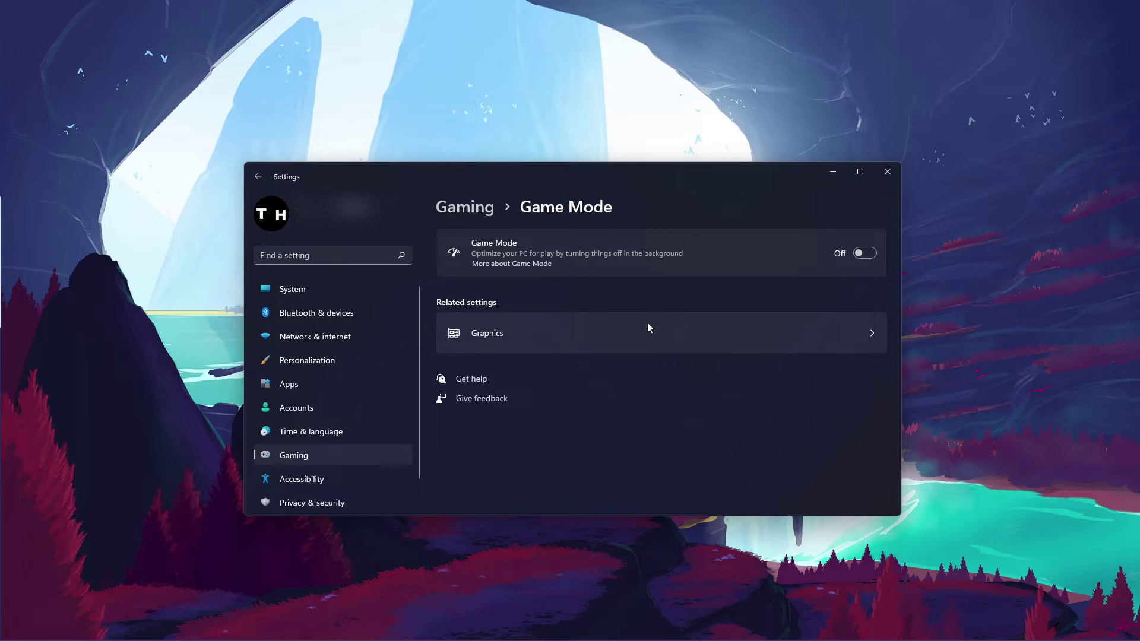
Start adding an app to Graphics preferences, browsing D:\Program Files\Riot Games.
left_click(548, 335)
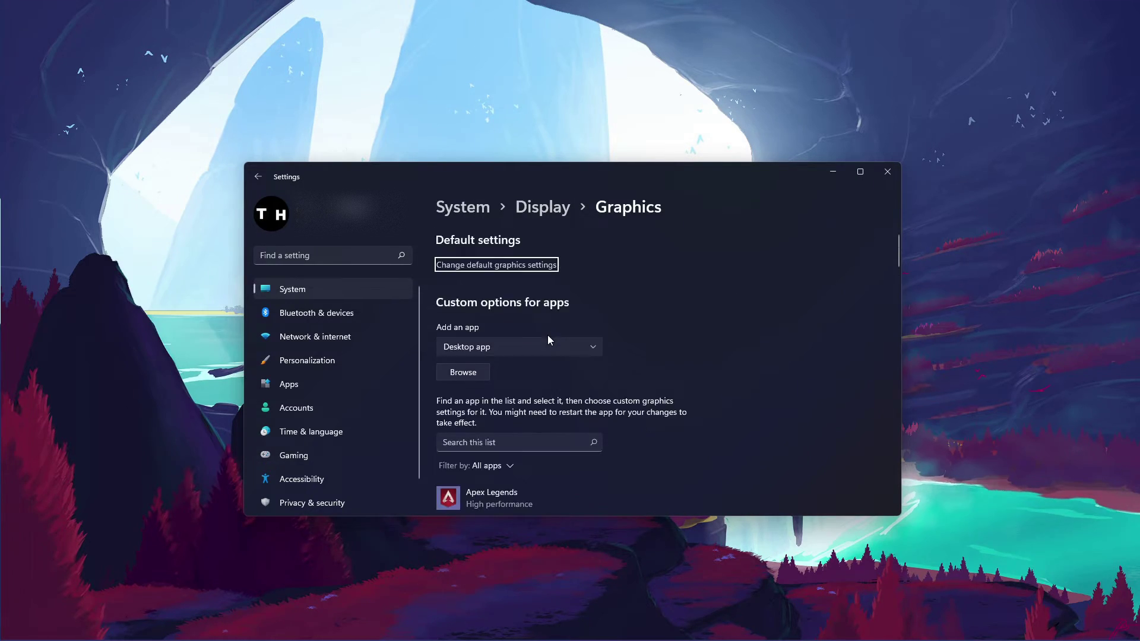
left_click(471, 372)
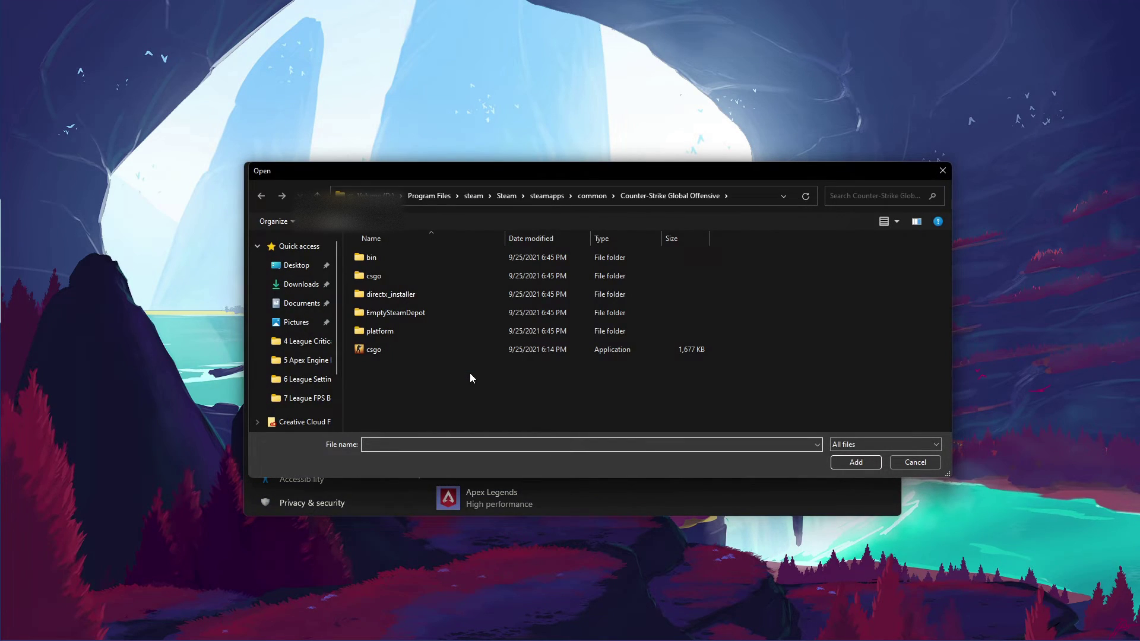
left_click(370, 196)
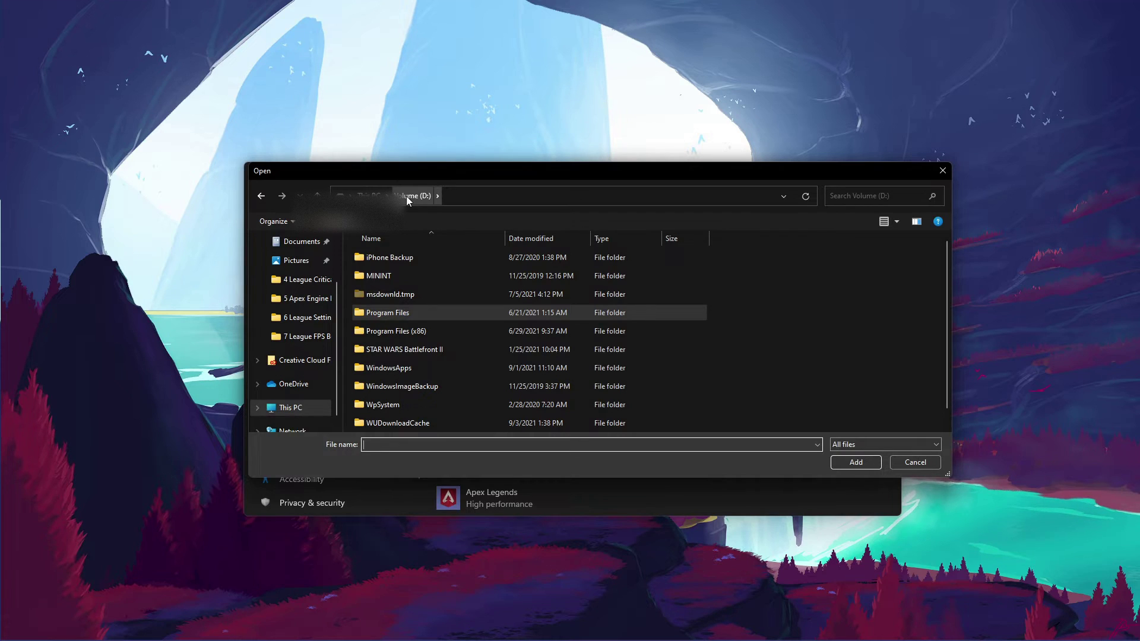
scroll(276, 277, "up", 2)
scroll(272, 266, "down", 2)
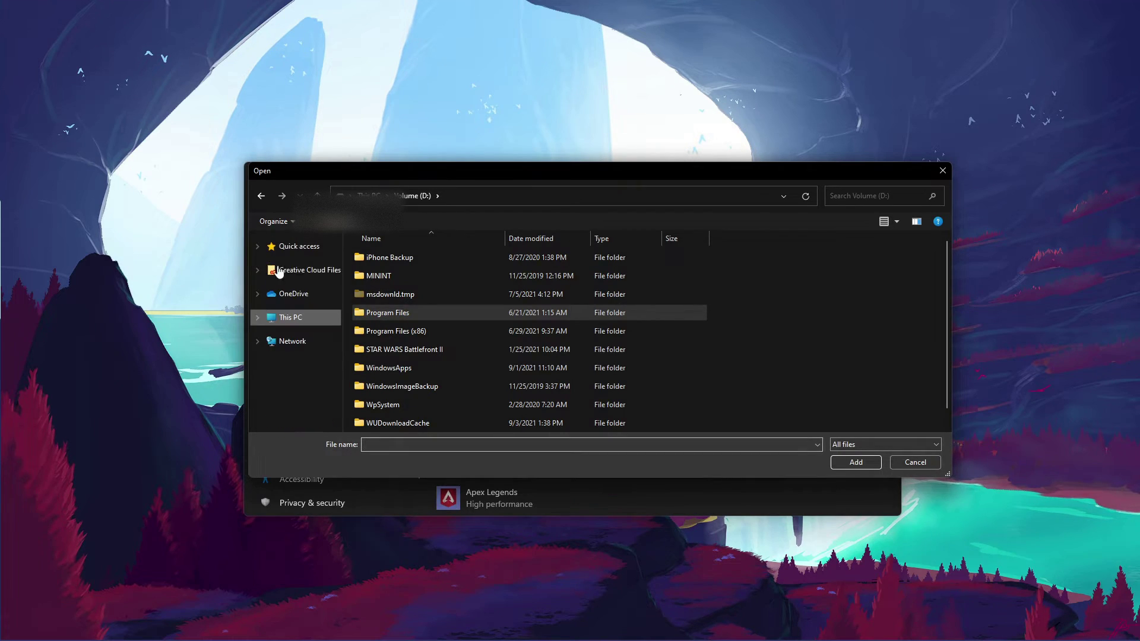
double_click(400, 315)
scroll(433, 346, "down", 3)
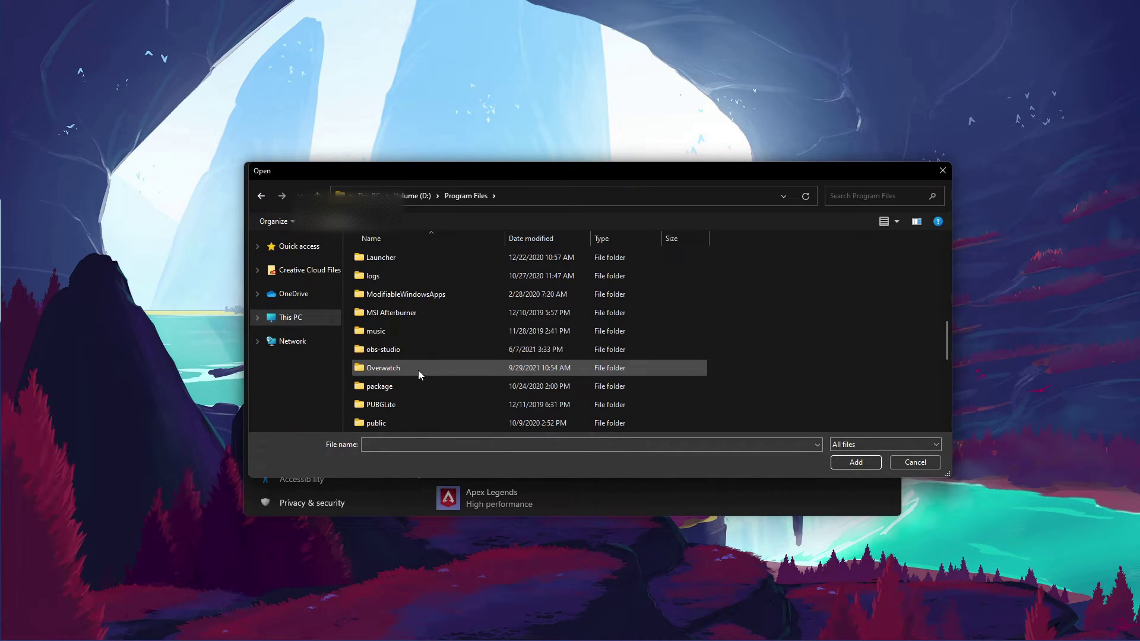
scroll(416, 381, "down", 1)
scroll(416, 381, "down", 1)
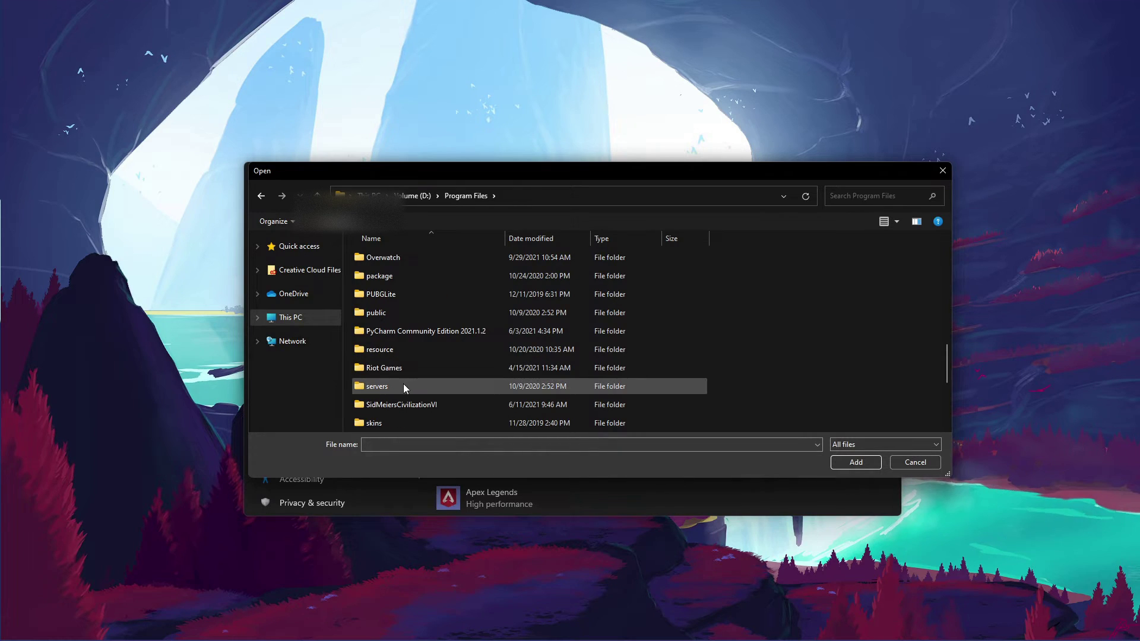
double_click(402, 369)
Select League of Legends.exe from VALORANT\League of Legends\Game and add it to the list.
double_click(395, 257)
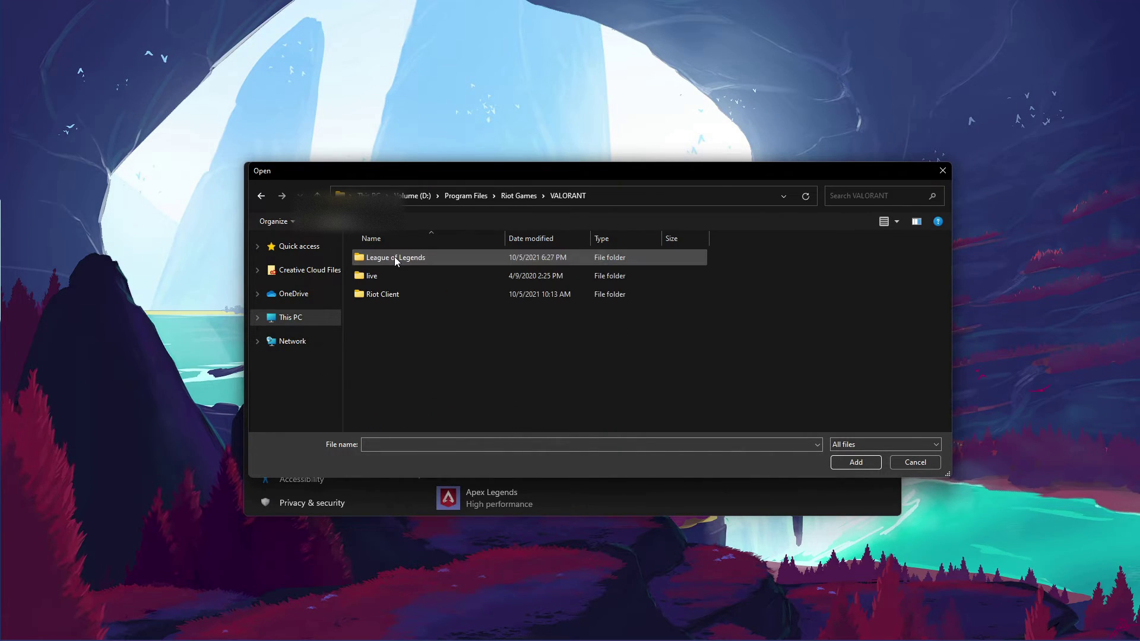
double_click(394, 256)
double_click(388, 311)
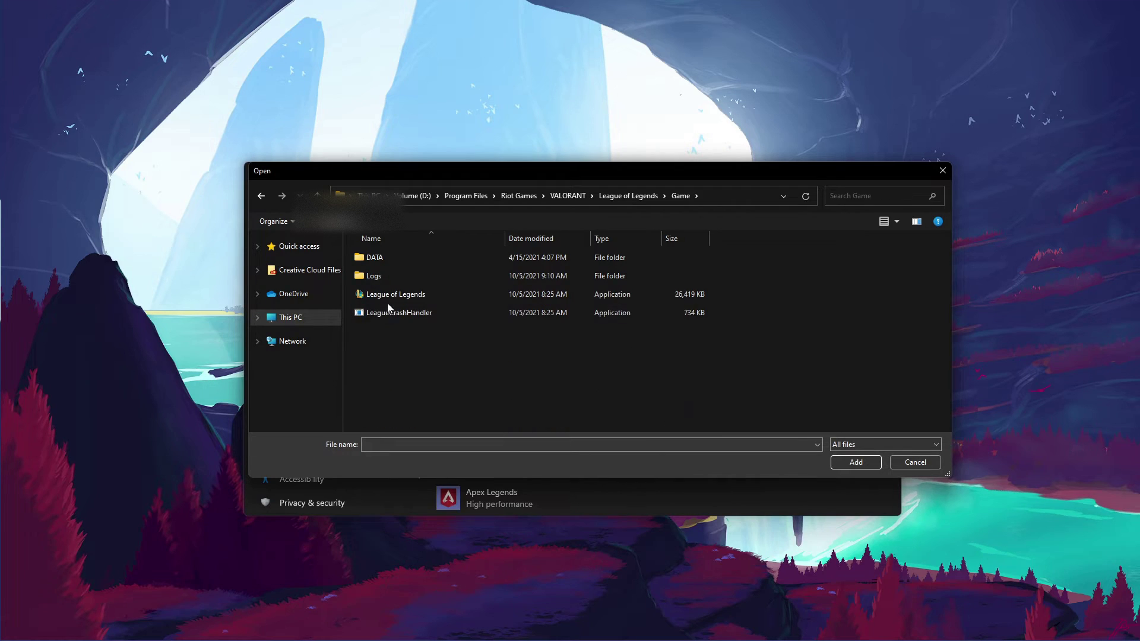
left_click(387, 296)
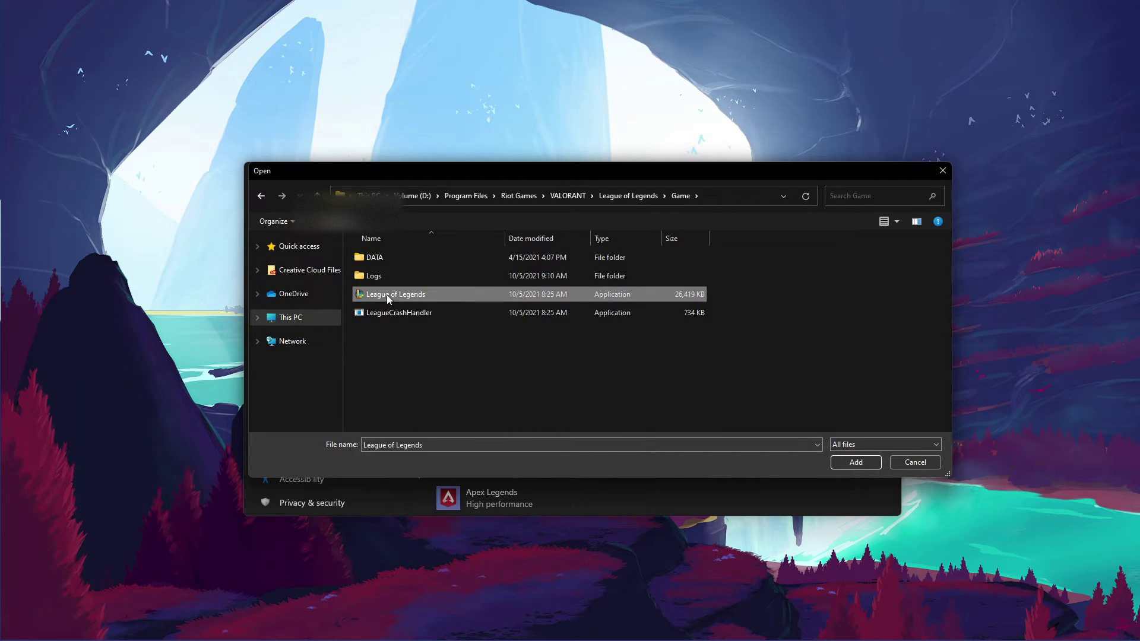
left_click(840, 463)
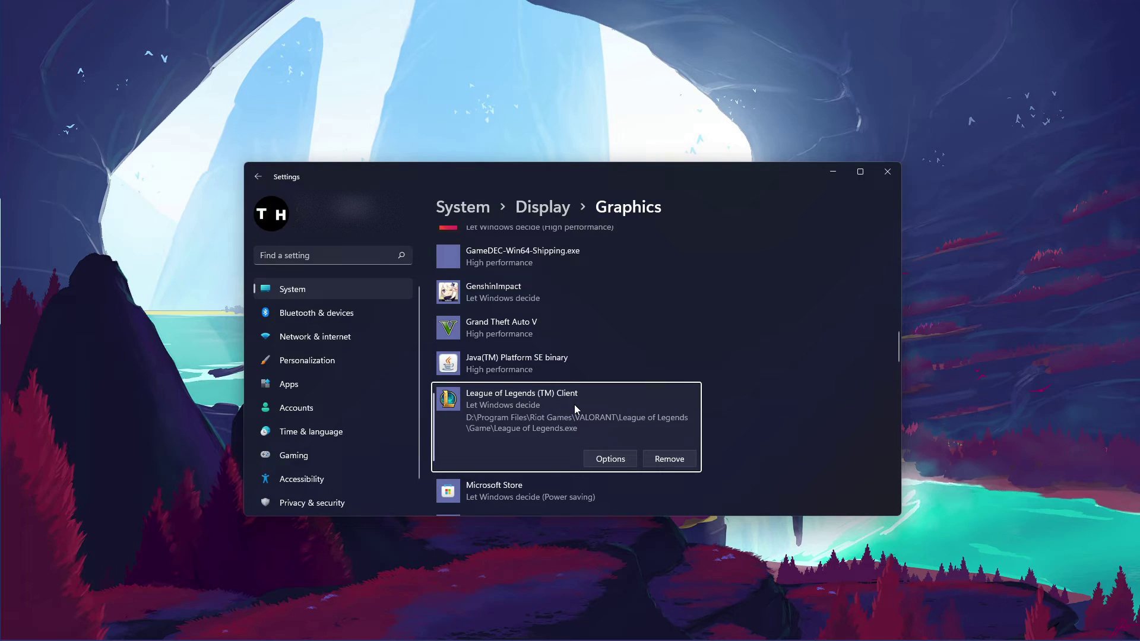
Save the League of Legends (TM) Client's GPU preference as High performance.
left_click(601, 461)
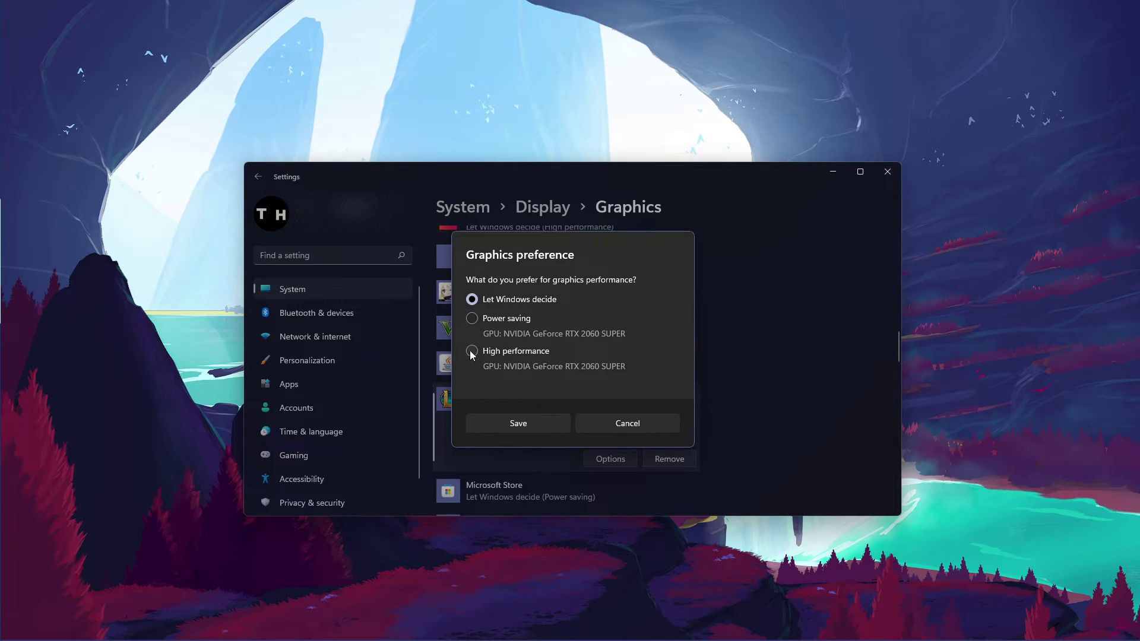
left_click(471, 351)
left_click(489, 421)
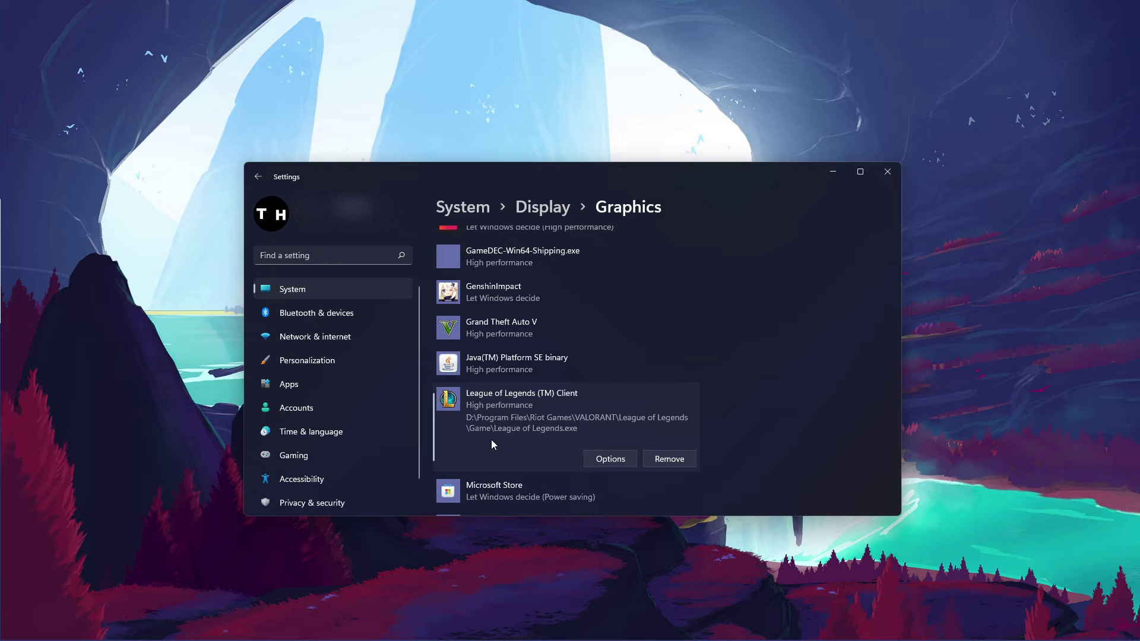
Search 'update' and go to the Windows Update page showing a pending restart.
left_click(359, 252)
type("up")
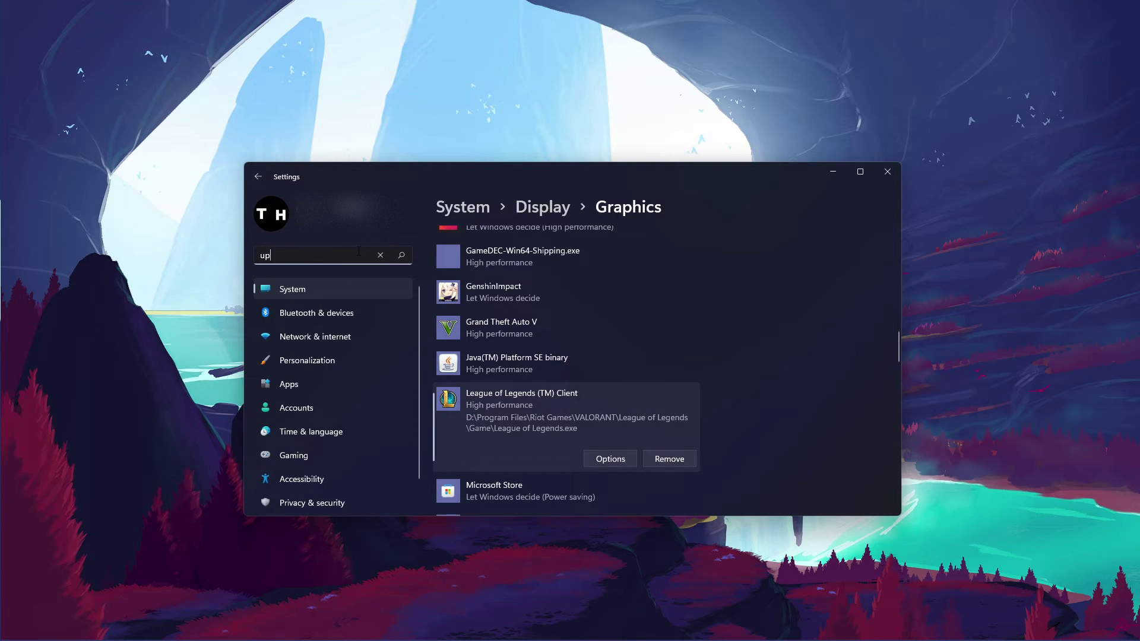
type("date")
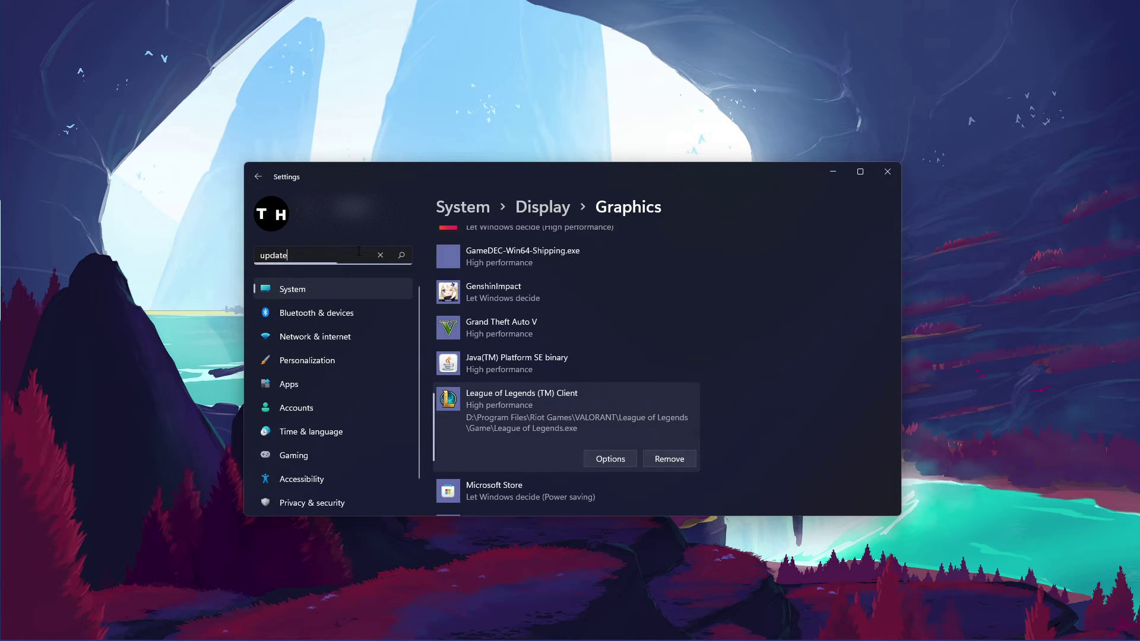
left_click(350, 273)
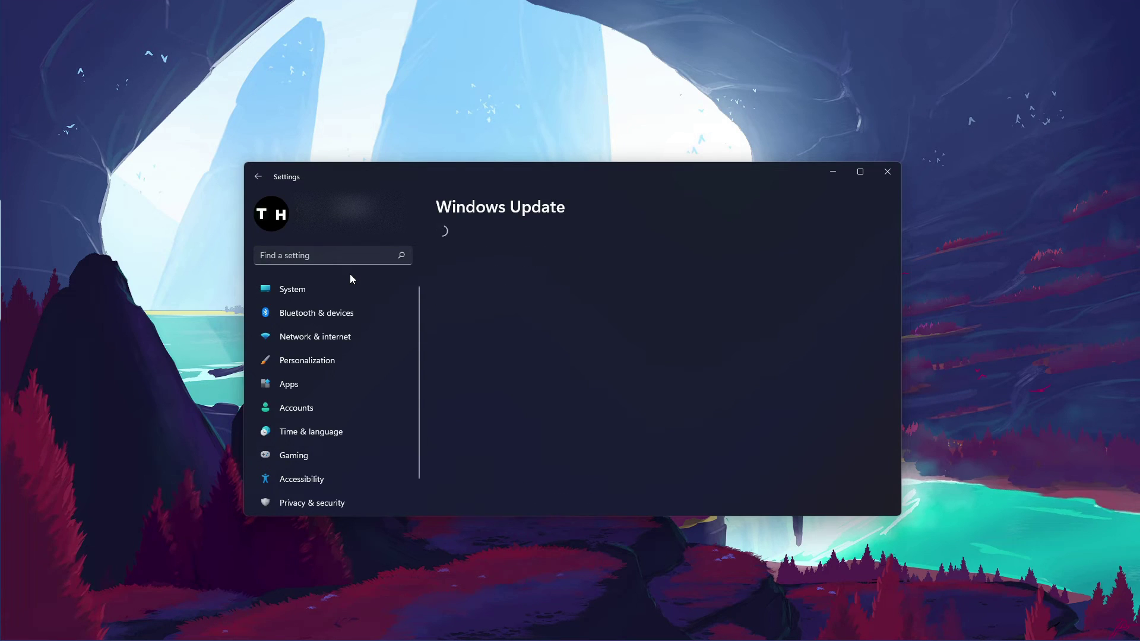